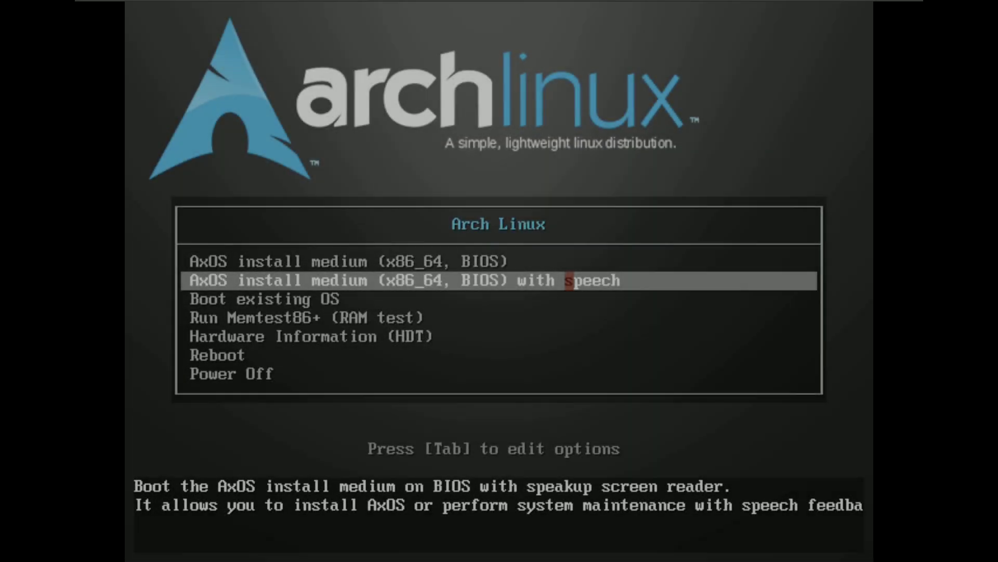
# Browse the Syslinux boot entries, then boot 'AxOS install medium (x86_64, BIOS)'
pyautogui.press('Up')
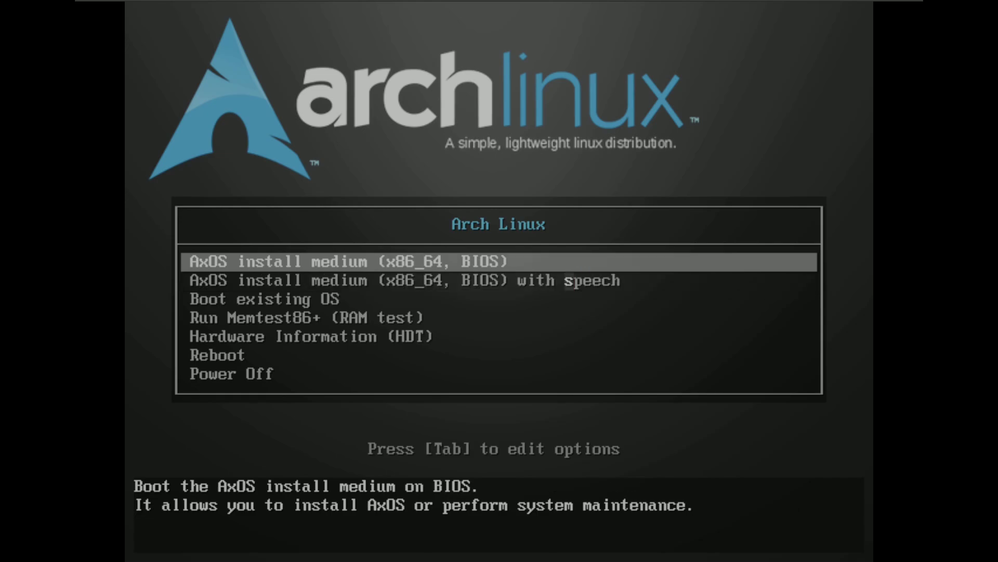
pyautogui.press('Down')
pyautogui.press('End')
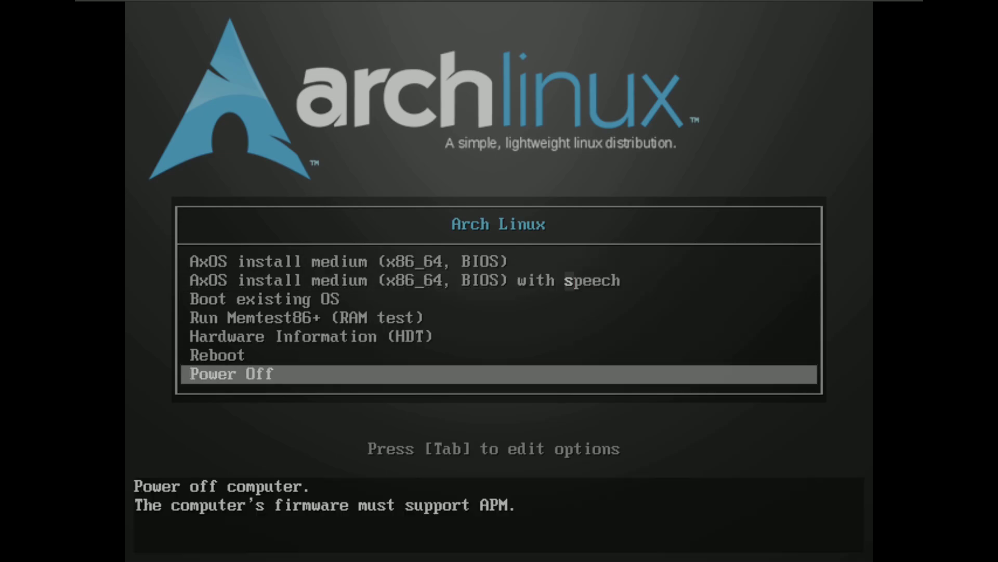
pyautogui.press('Up')
pyautogui.press('Up')
pyautogui.press('Up')
pyautogui.press('Up')
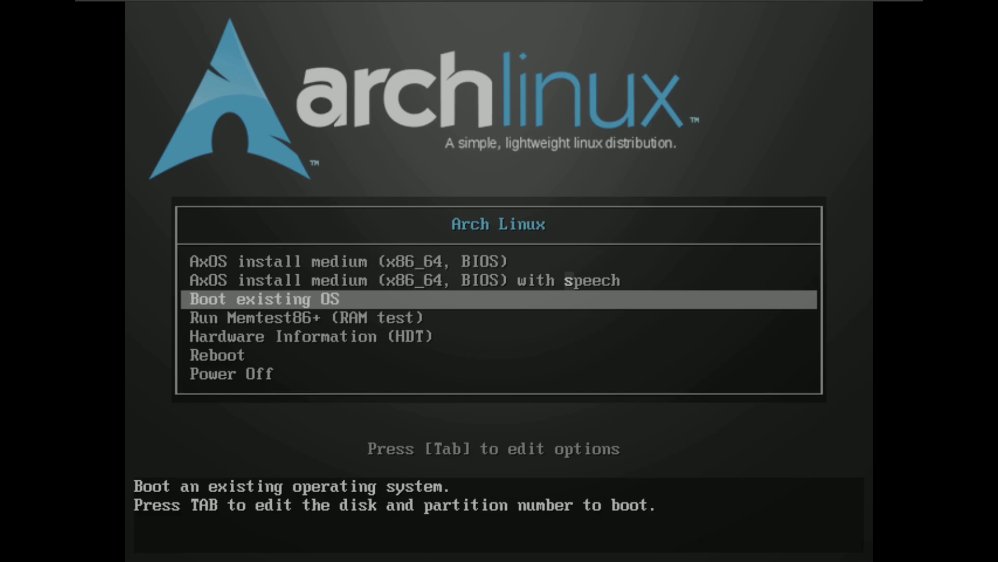
pyautogui.press('Up')
pyautogui.press('Up')
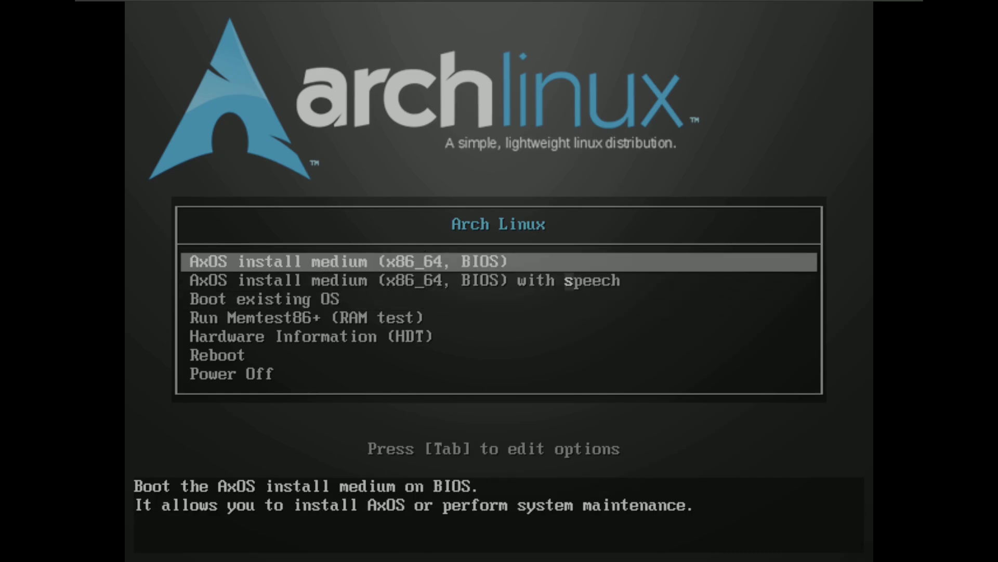
pyautogui.press('Down')
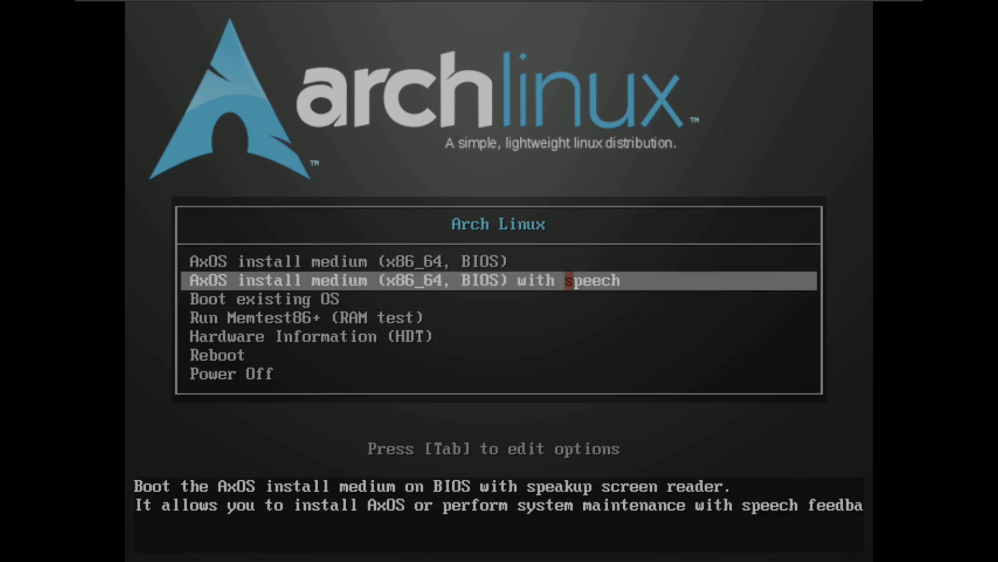
pyautogui.press('Up')
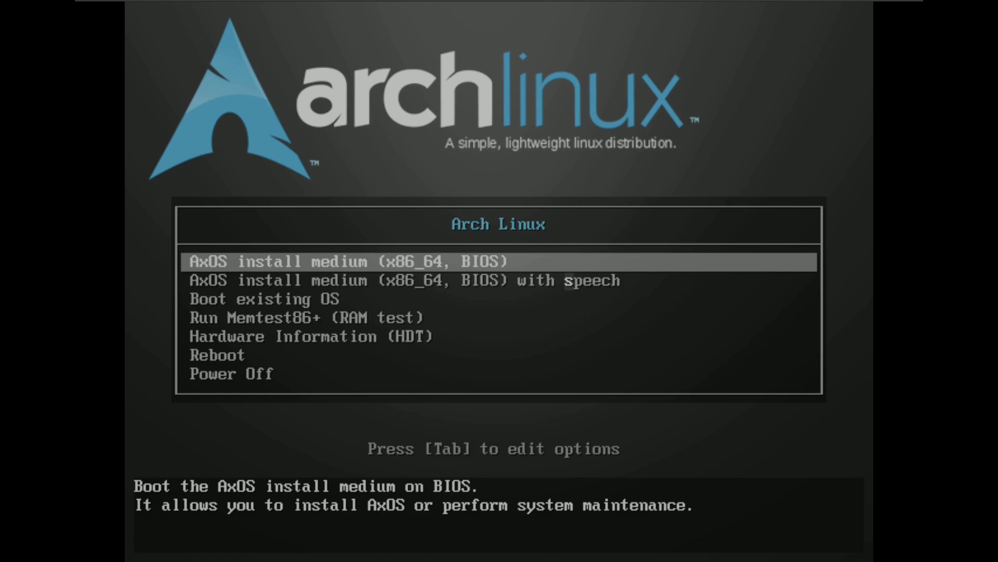
pyautogui.press('Return')
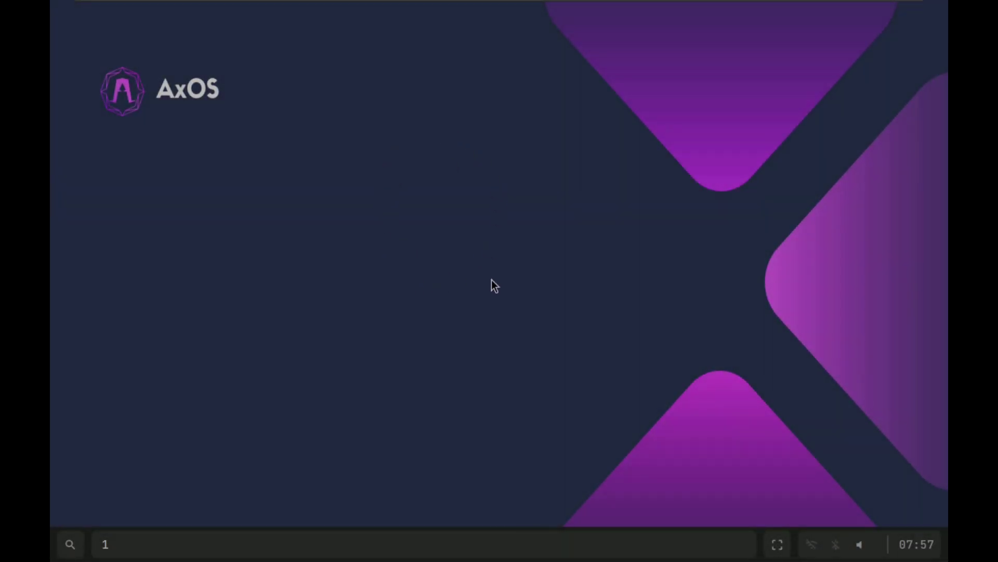
pyautogui.rightClick(446, 134)
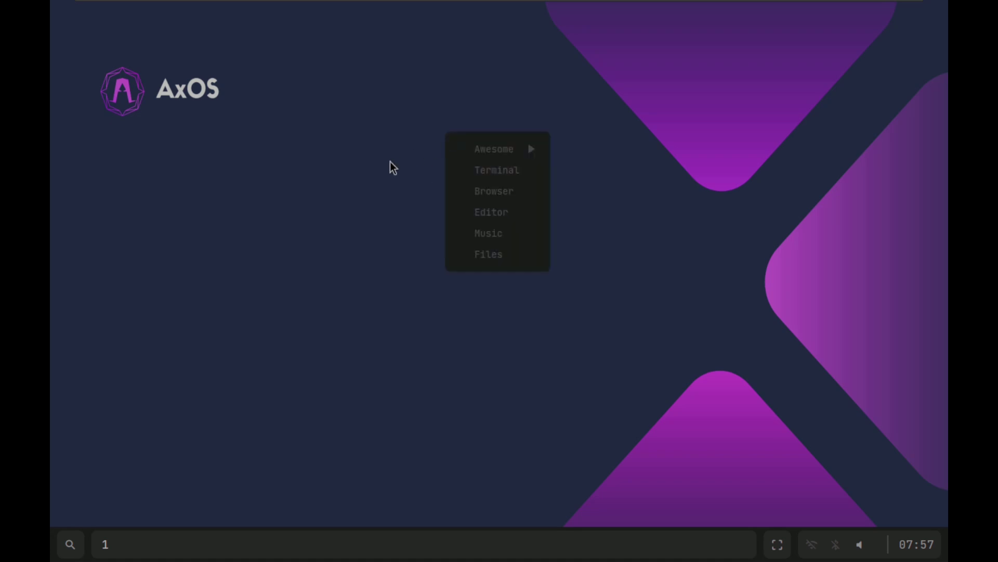
pyautogui.click(376, 257)
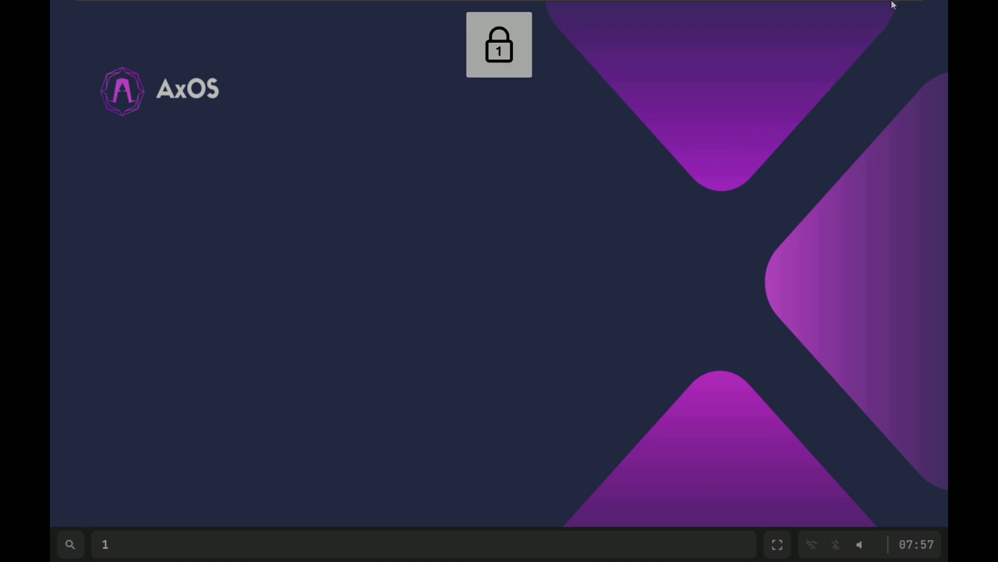
pyautogui.moveTo(891, 5)
pyautogui.click(432, 8)
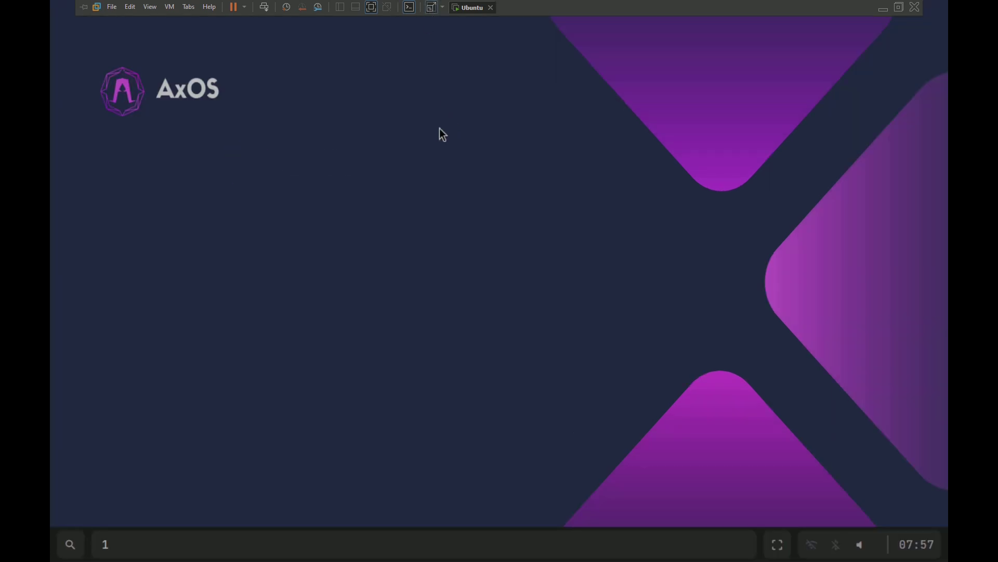
pyautogui.rightClick(397, 154)
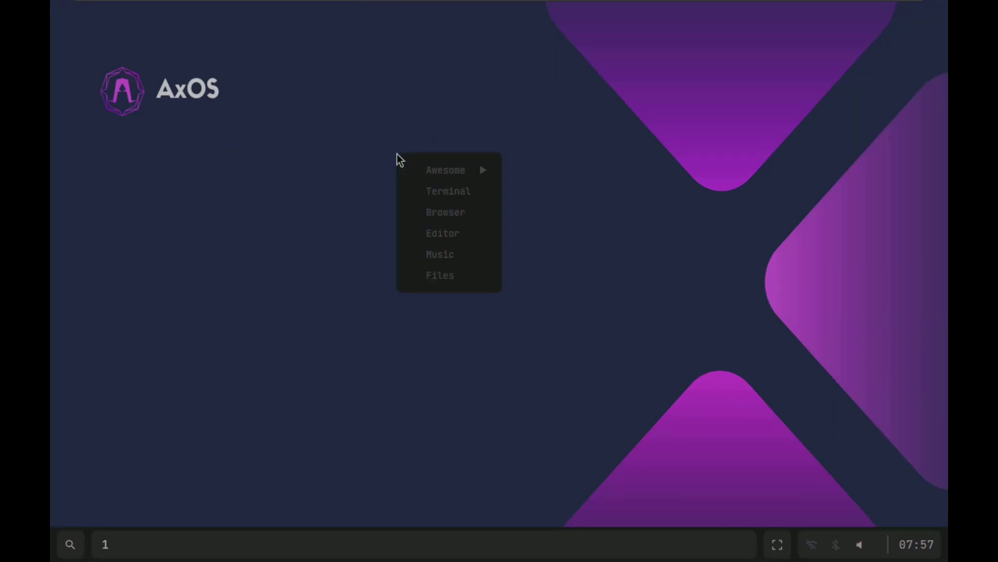
pyautogui.moveTo(421, 163)
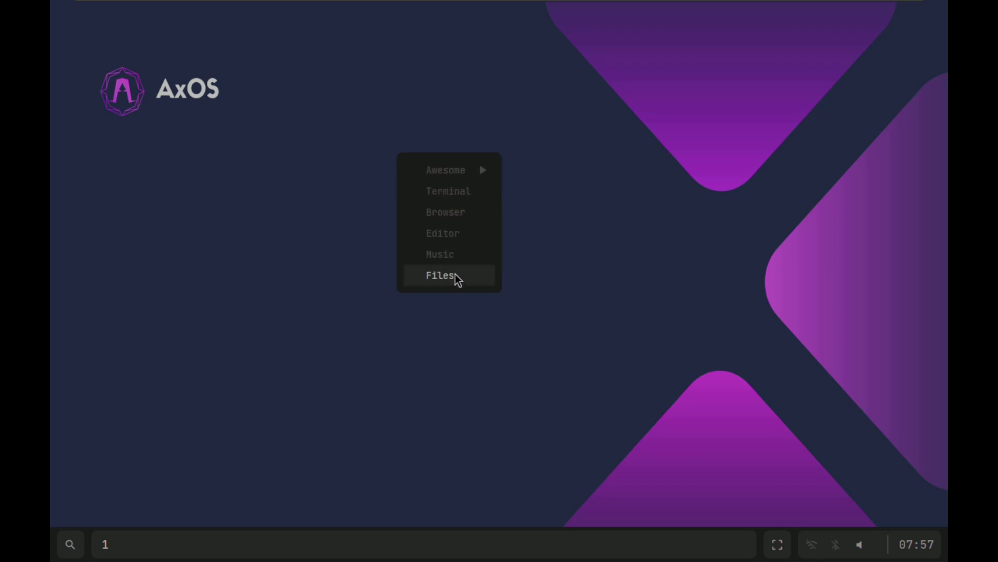
pyautogui.click(200, 332)
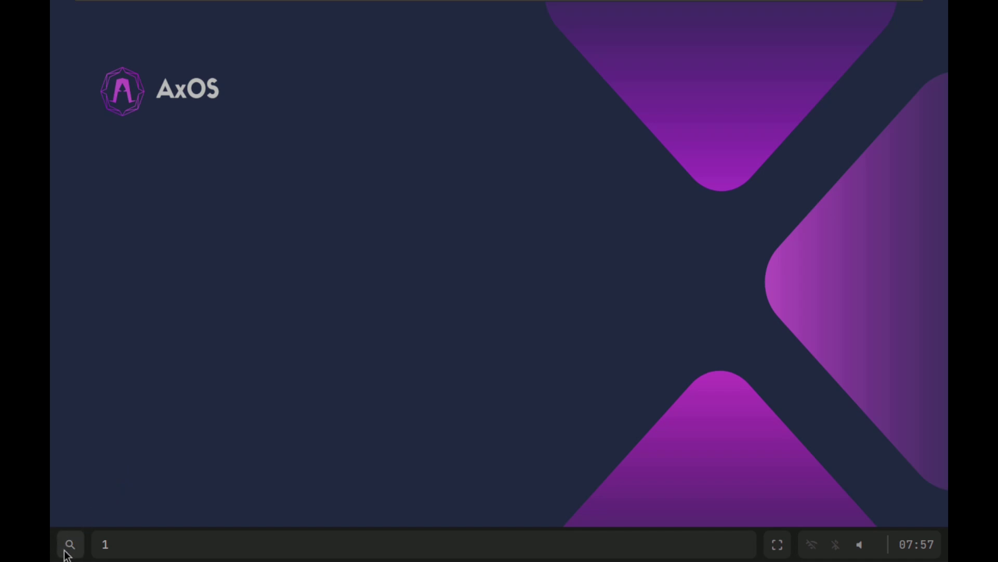
# Start and cancel a screenshot capture, then open and close the control center a few times
pyautogui.click(777, 545)
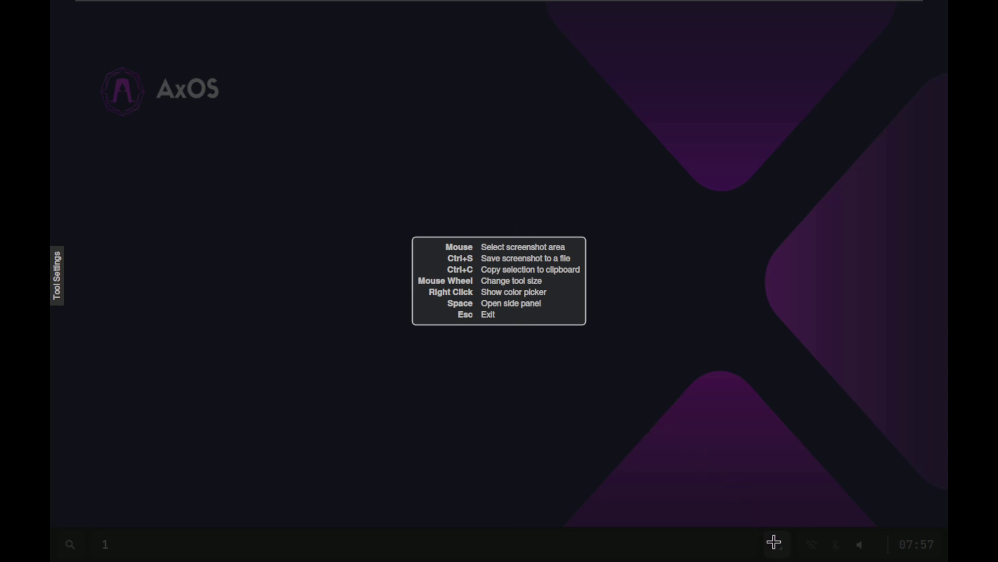
pyautogui.press('Escape')
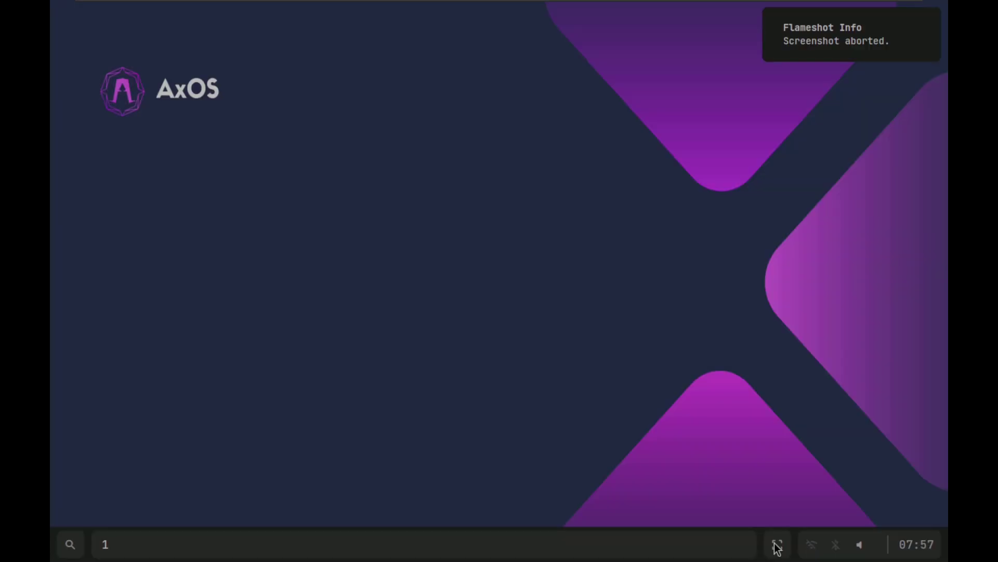
pyautogui.click(824, 549)
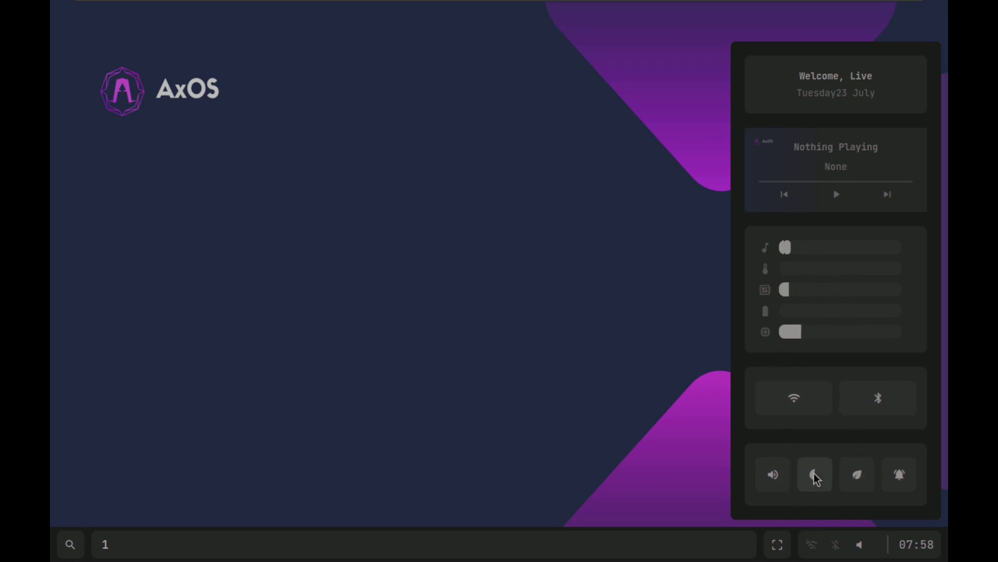
pyautogui.click(904, 544)
pyautogui.click(907, 548)
pyautogui.click(907, 547)
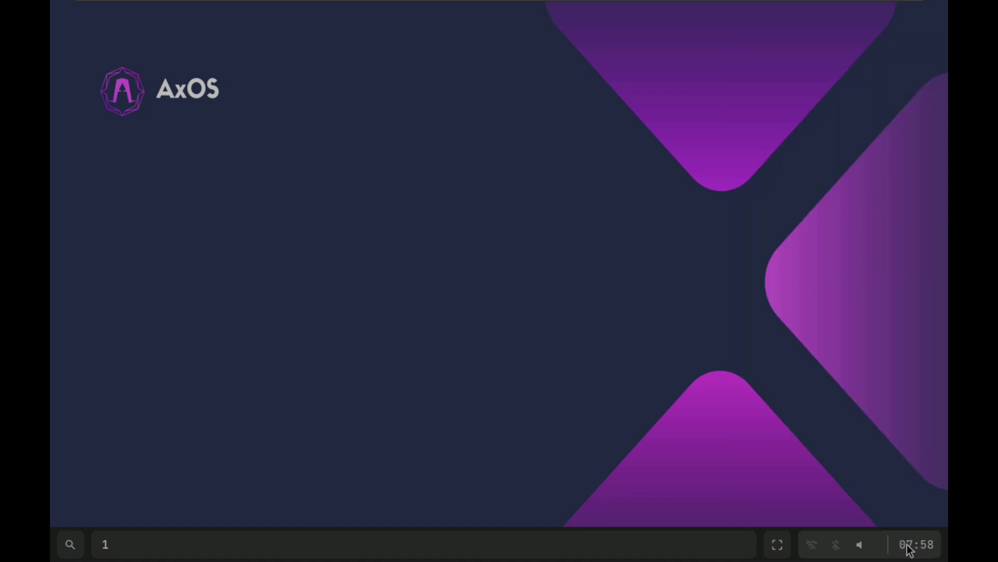
# Launch Firefox from the desktop right-click menu's Browser entry
pyautogui.rightClick(406, 214)
pyautogui.moveTo(425, 231)
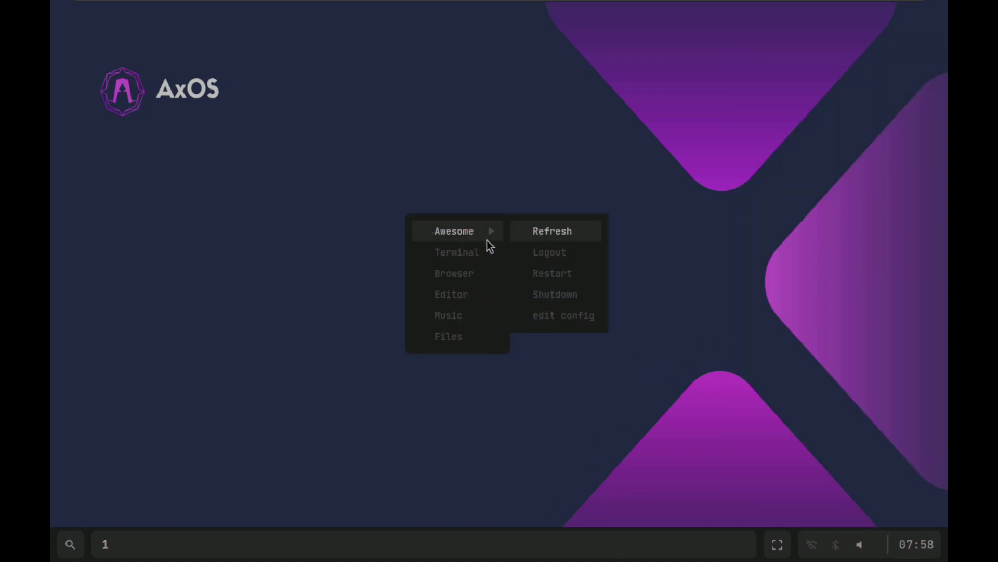
pyautogui.click(471, 271)
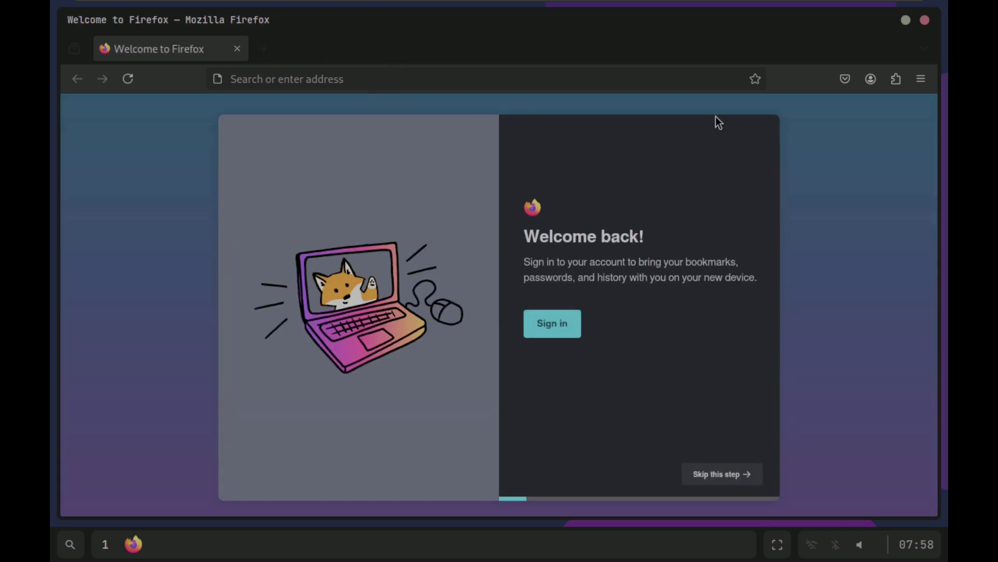
# Check Firefox's version (127.0.2) under Help > About Firefox, then close both windows
pyautogui.click(923, 89)
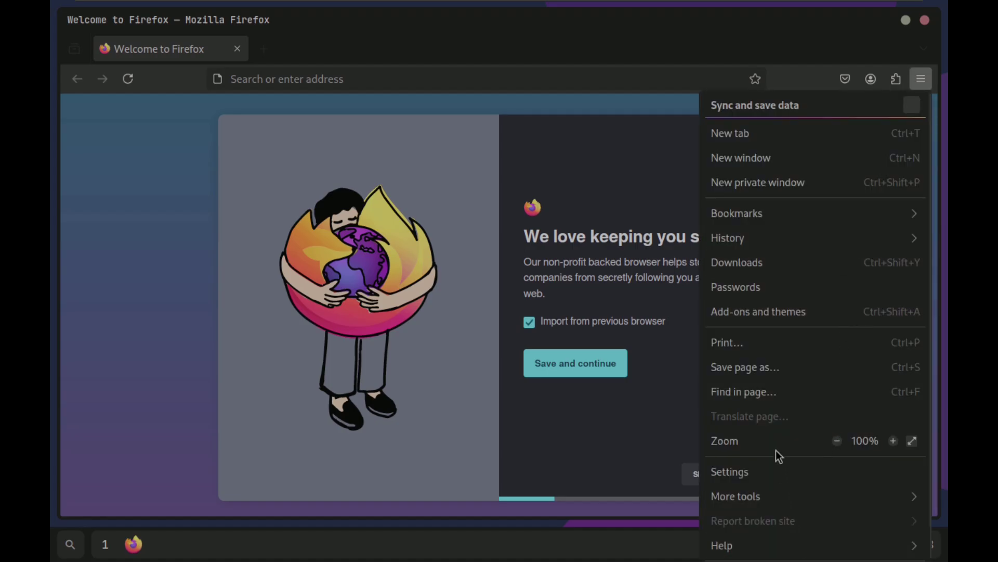
pyautogui.click(797, 545)
pyautogui.click(744, 291)
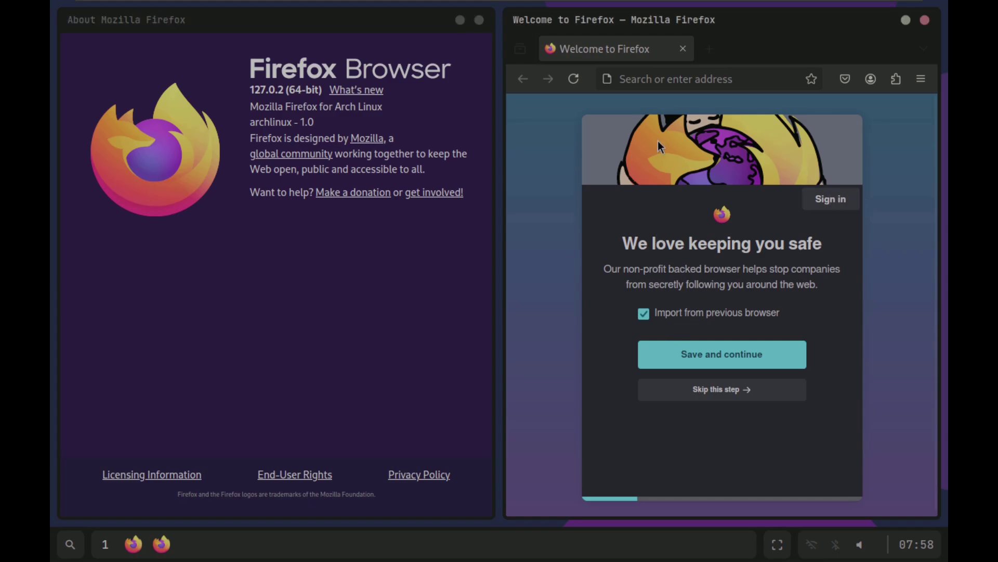
pyautogui.click(682, 51)
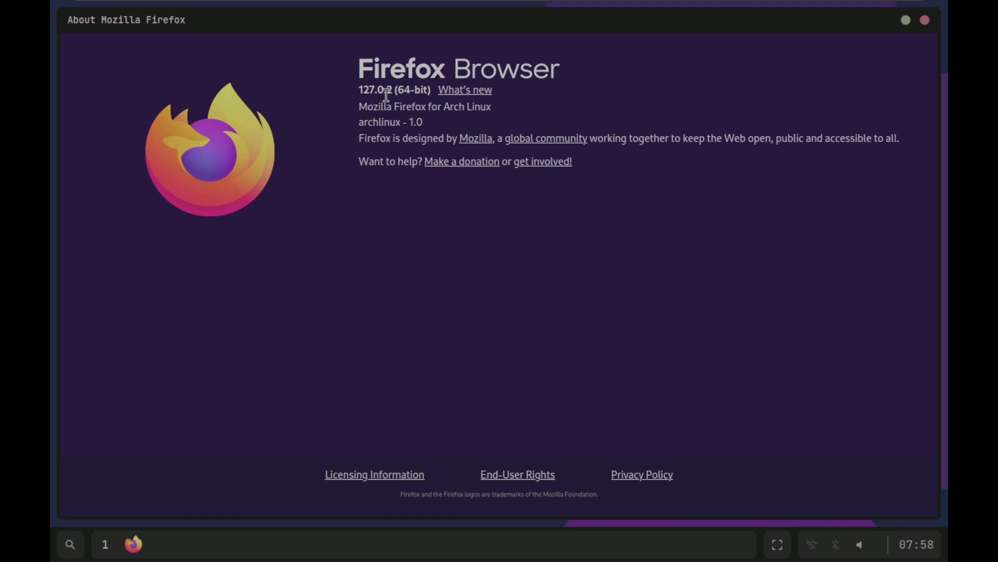
pyautogui.click(921, 26)
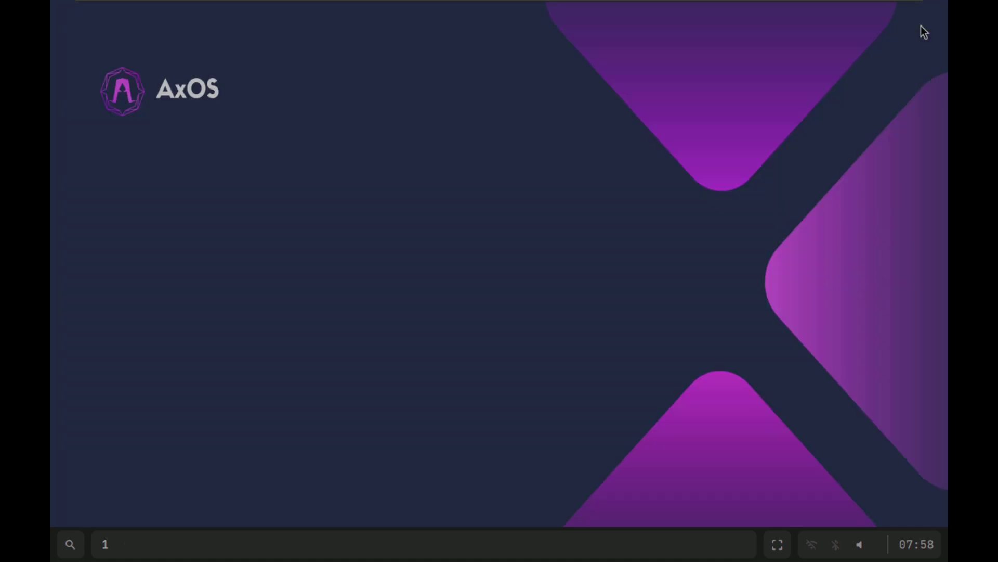
# Relaunch the browser from the desktop menu and load about:support
pyautogui.rightClick(329, 161)
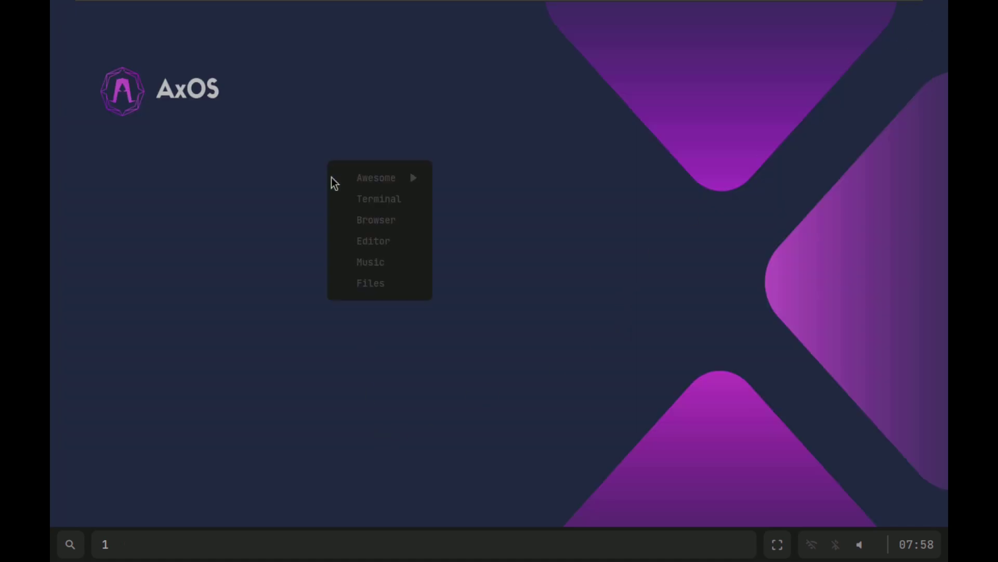
pyautogui.click(353, 217)
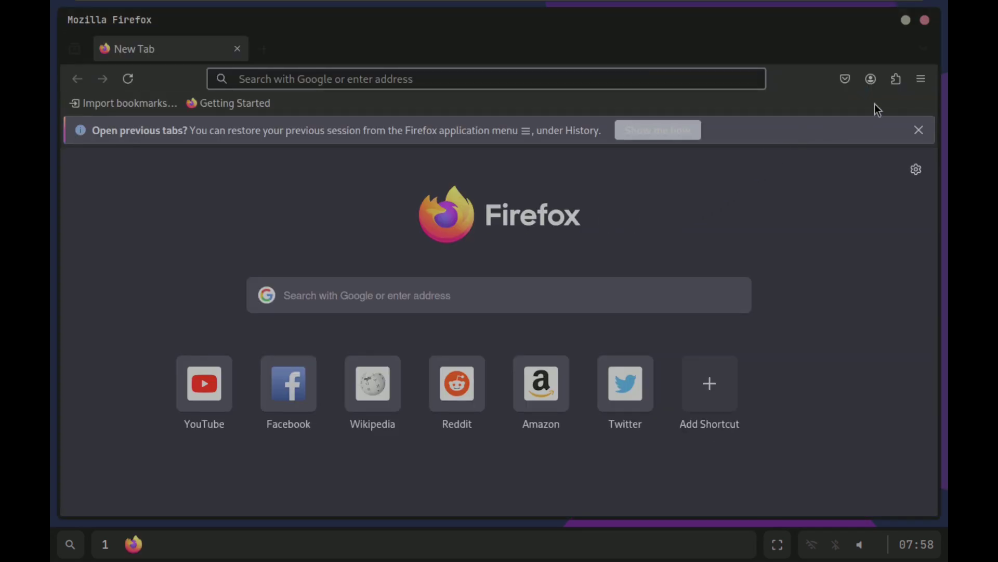
pyautogui.click(533, 85)
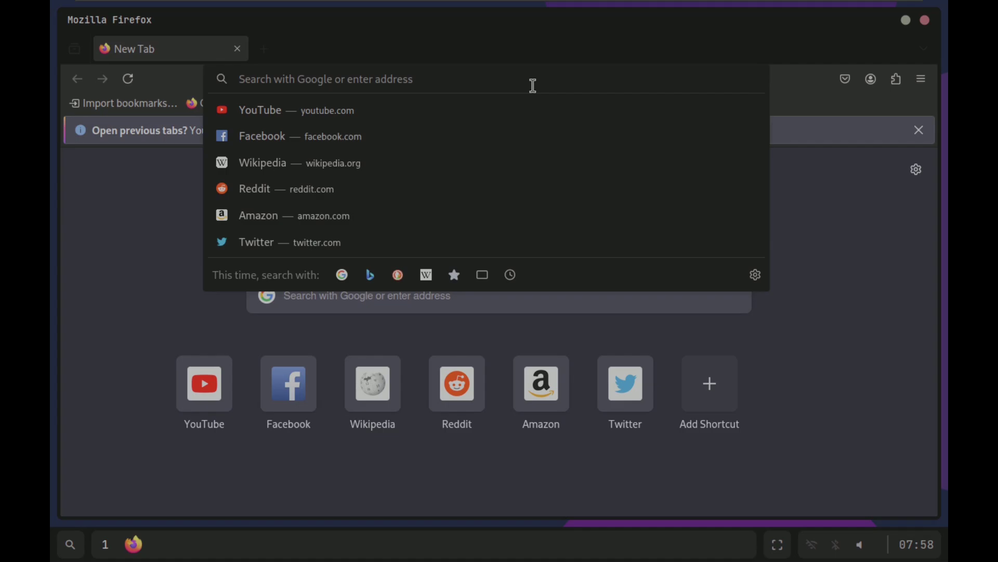
pyautogui.write('abou')
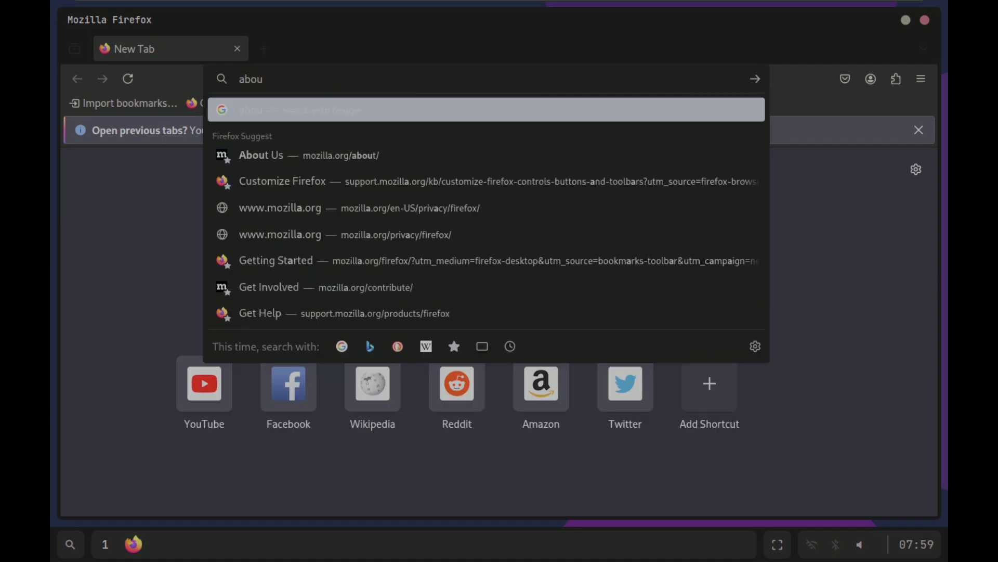
pyautogui.write('t:')
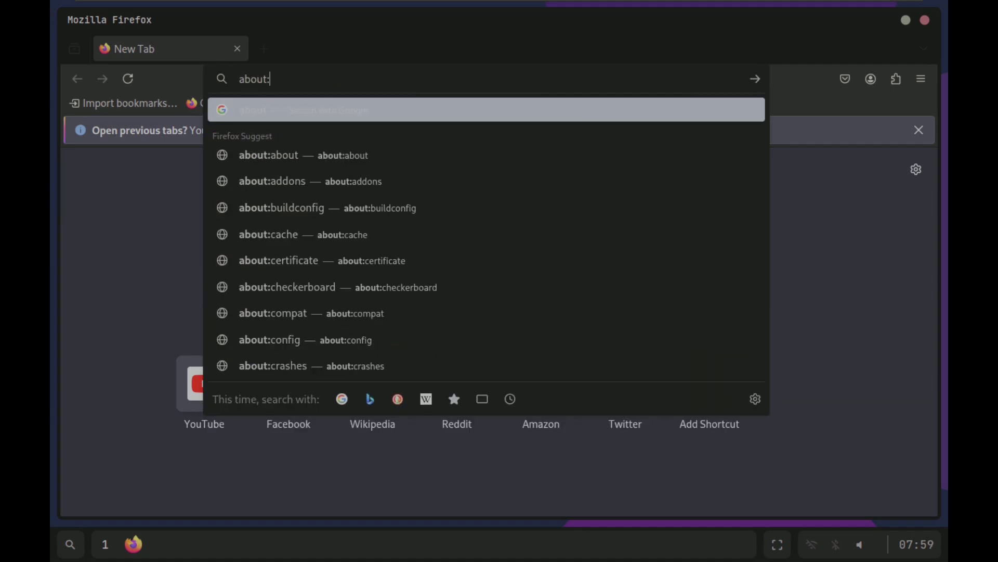
pyautogui.write('support')
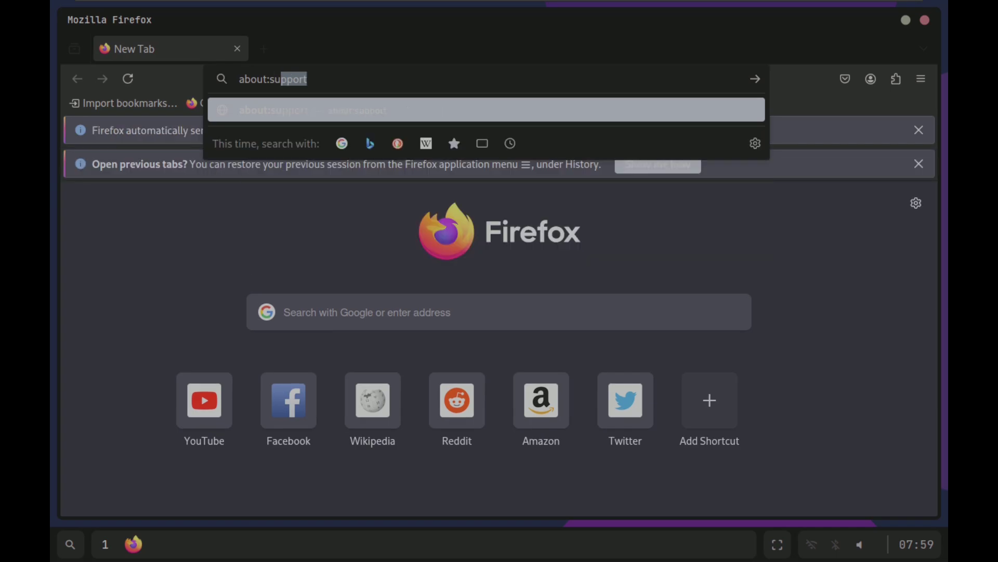
pyautogui.press('Return')
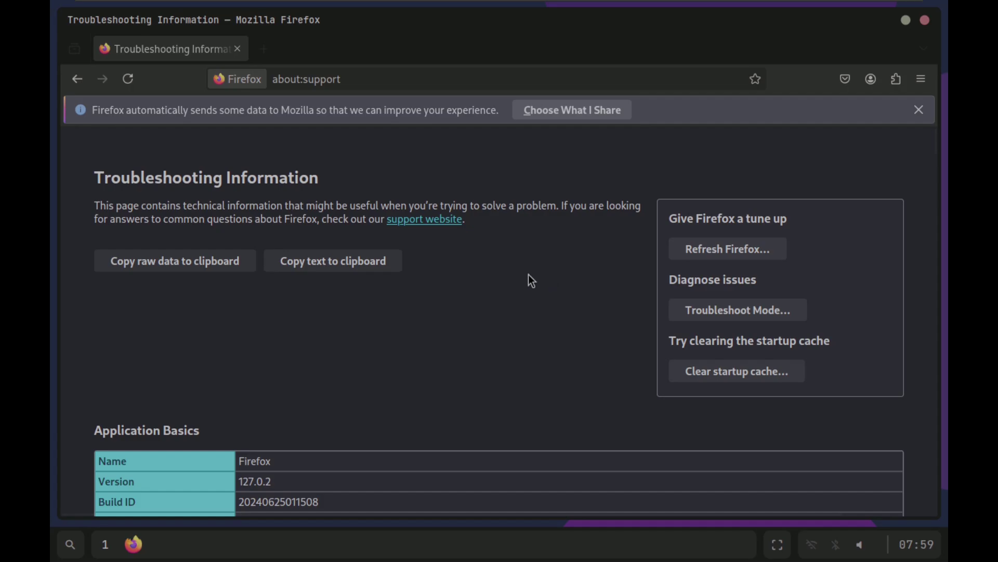
# Select the 'archlinux' Distribution ID value, then clear the selection
pyautogui.scroll(-7, 515, 229)
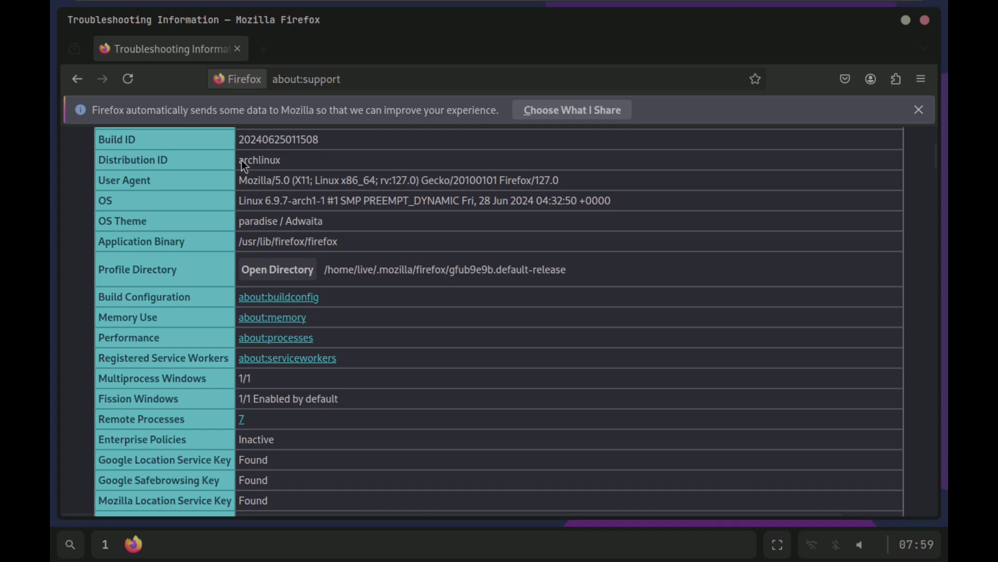
pyautogui.moveTo(294, 161); pyautogui.dragTo(242, 161)
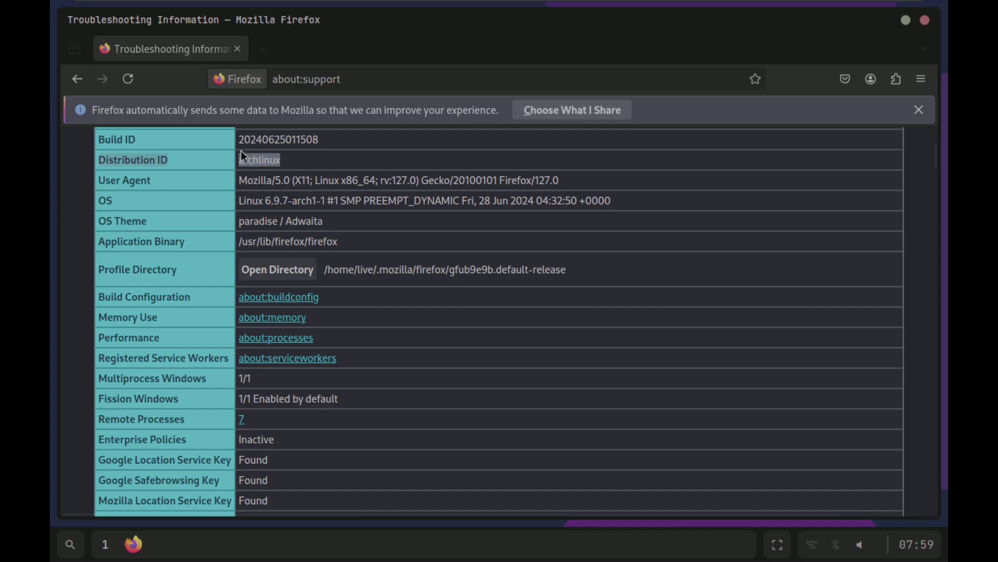
pyautogui.click(509, 252)
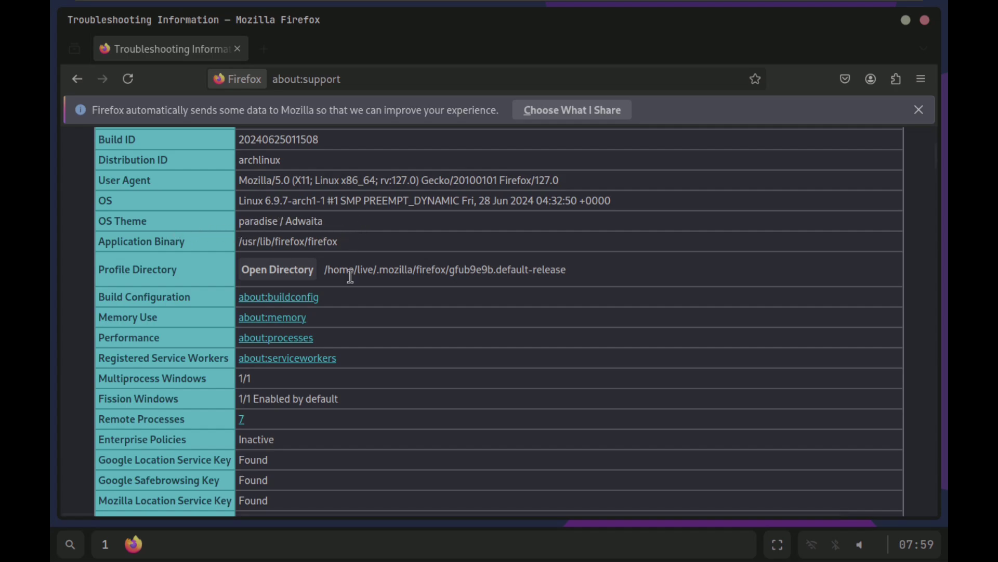
# Scroll through the report down to the final Content Analysis (DLP) section
pyautogui.scroll(-6, 351, 277)
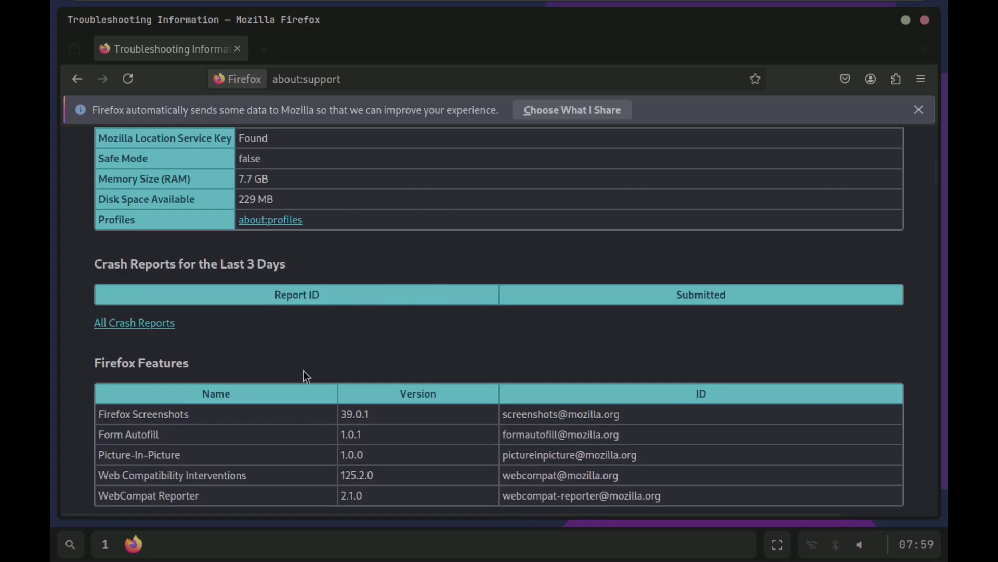
pyautogui.scroll(-6, 364, 338)
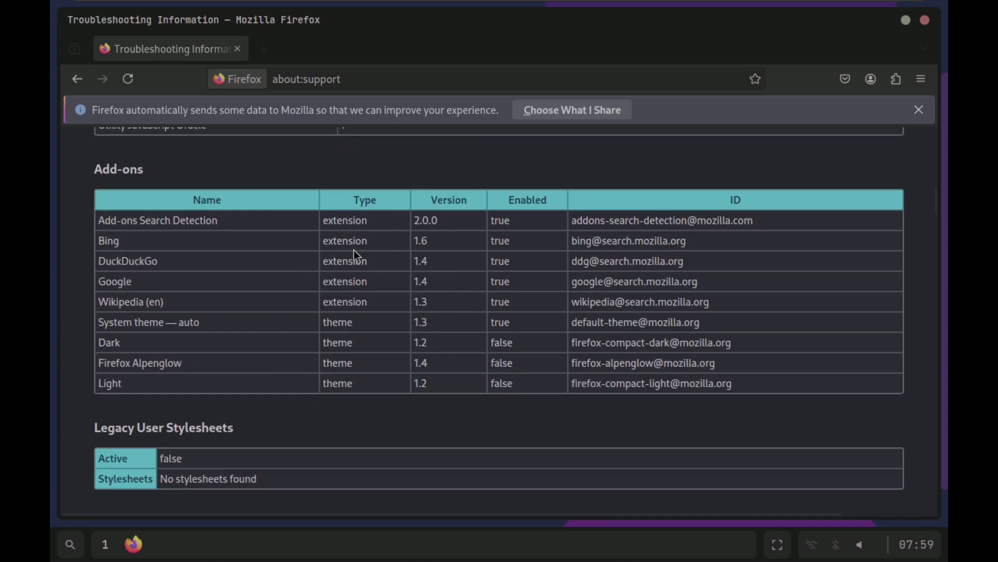
pyautogui.scroll(-10, 356, 252)
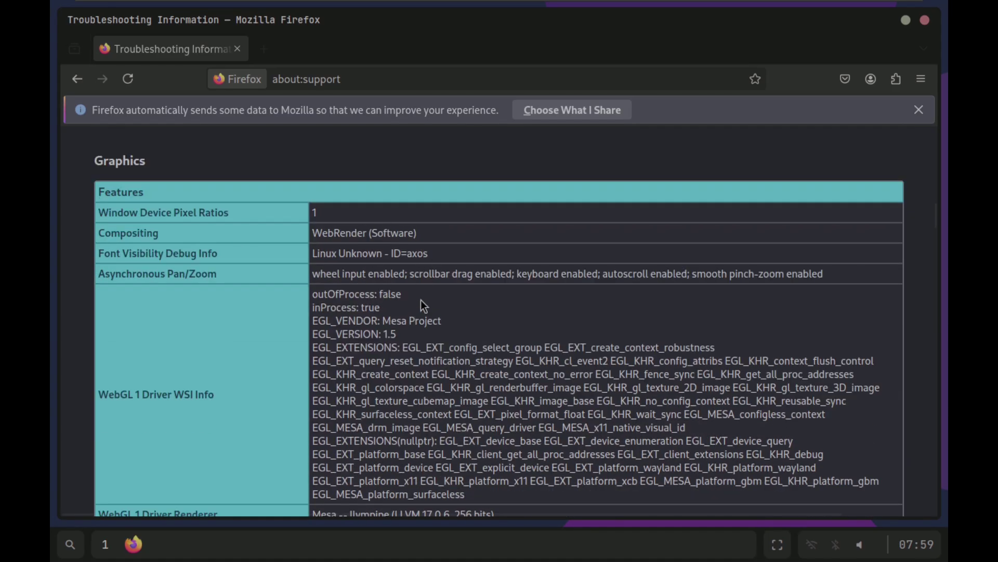
pyautogui.scroll(-7, 421, 302)
pyautogui.scroll(-15, 436, 294)
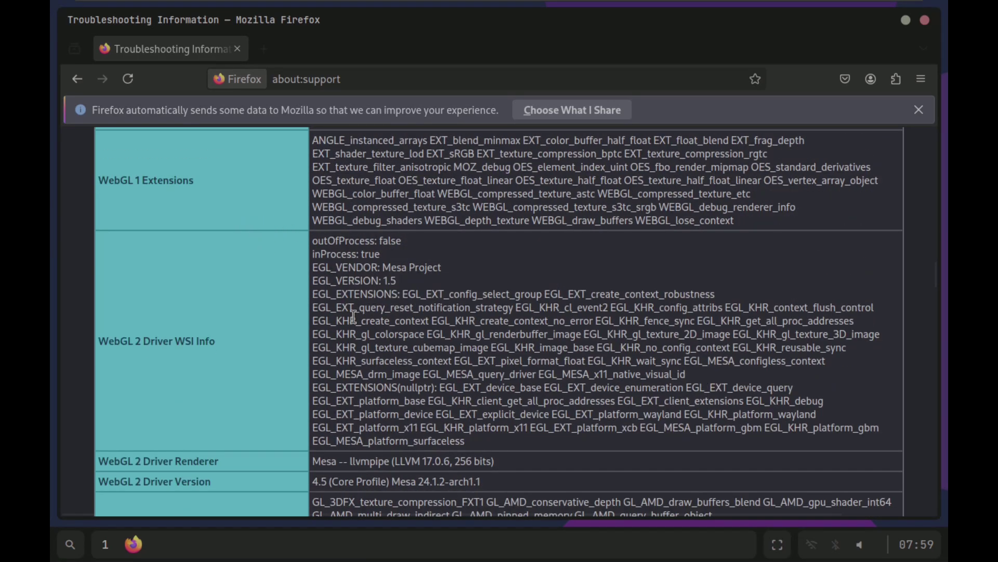
pyautogui.scroll(-18, 353, 315)
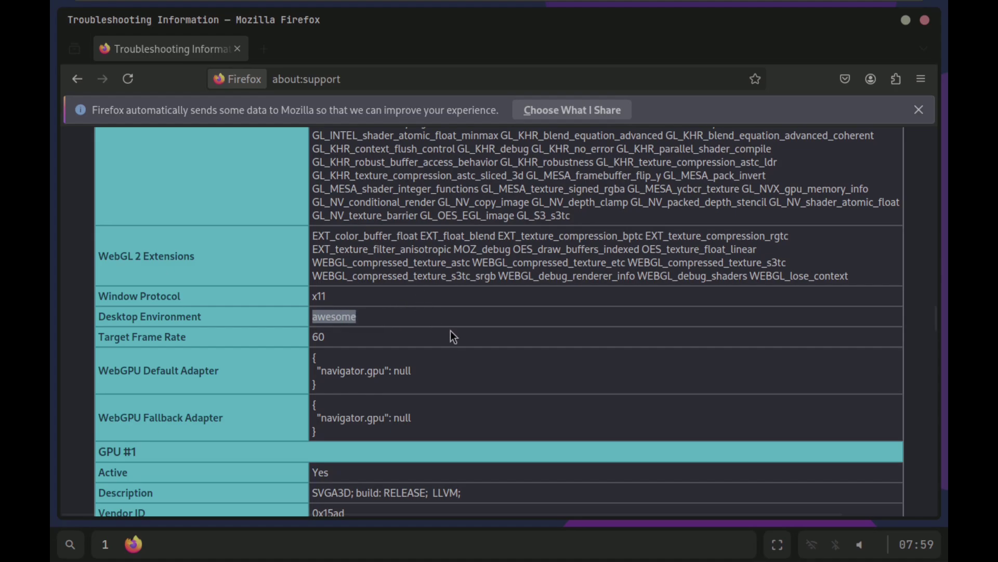
pyautogui.scroll(-7, 481, 332)
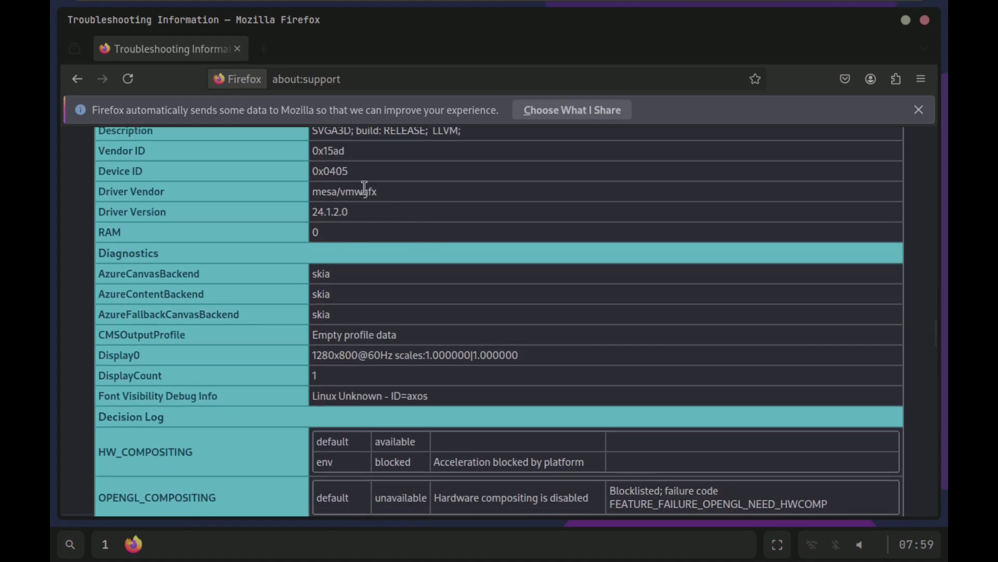
pyautogui.scroll(7, 364, 187)
pyautogui.scroll(-15, 458, 370)
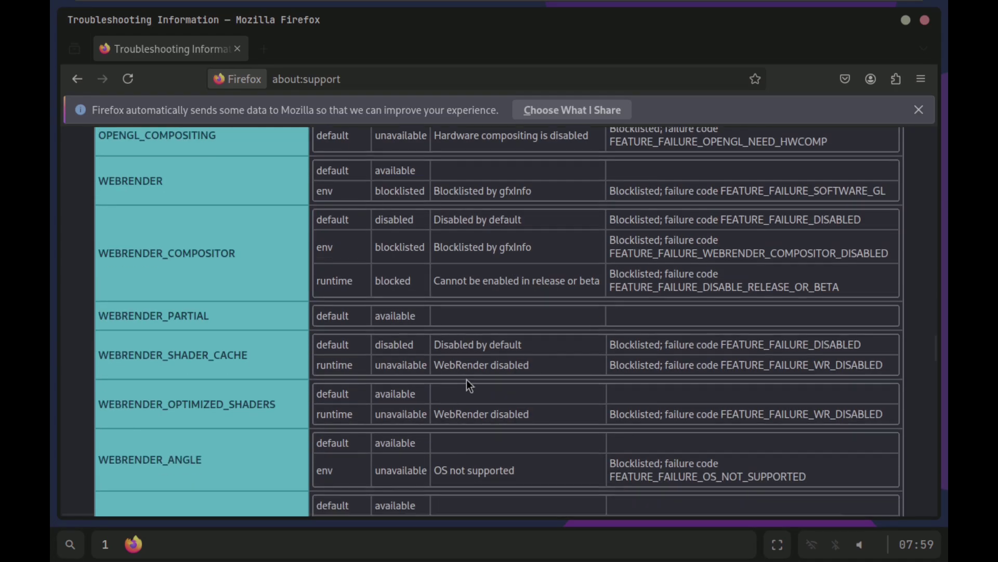
pyautogui.scroll(-7, 453, 356)
pyautogui.scroll(-7, 453, 332)
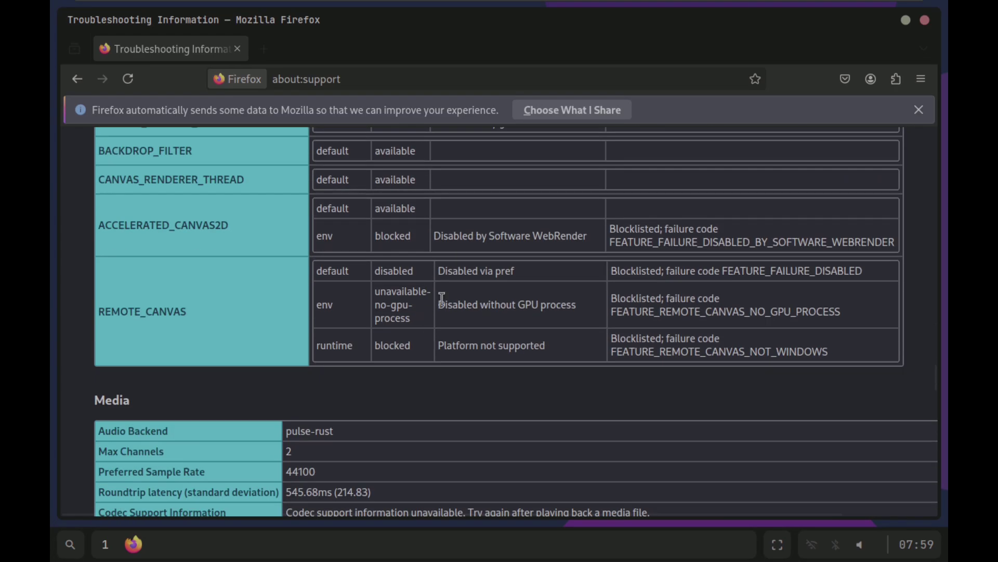
pyautogui.scroll(-7, 423, 339)
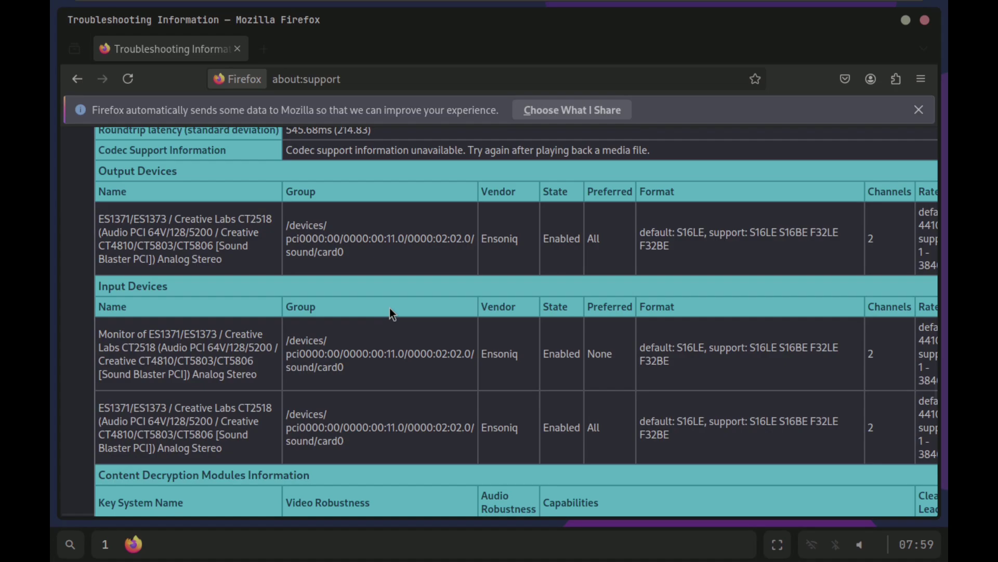
pyautogui.scroll(-7, 390, 311)
pyautogui.scroll(-7, 434, 339)
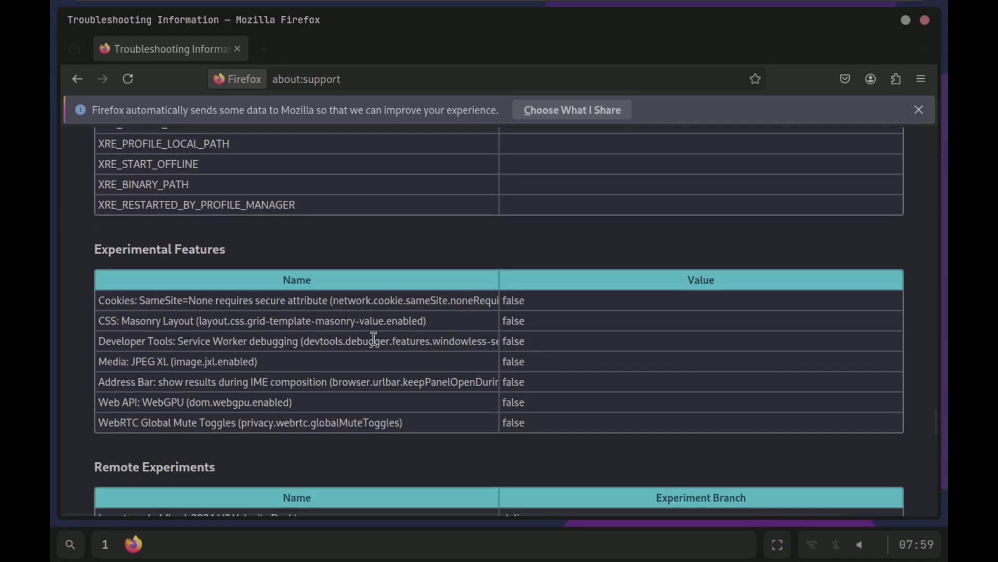
pyautogui.scroll(-7, 412, 326)
pyautogui.scroll(-7, 441, 338)
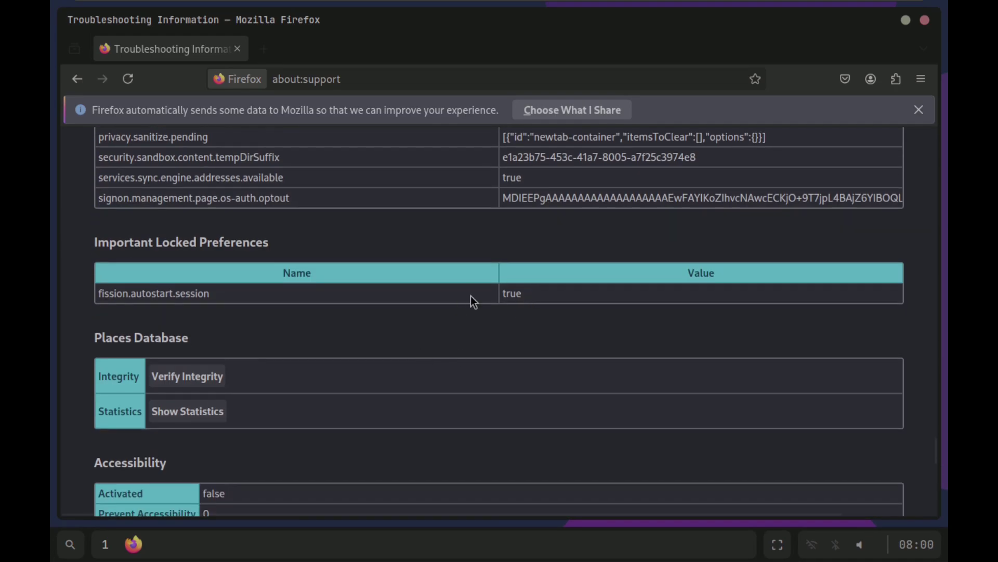
pyautogui.scroll(-7, 442, 315)
pyautogui.scroll(-7, 421, 327)
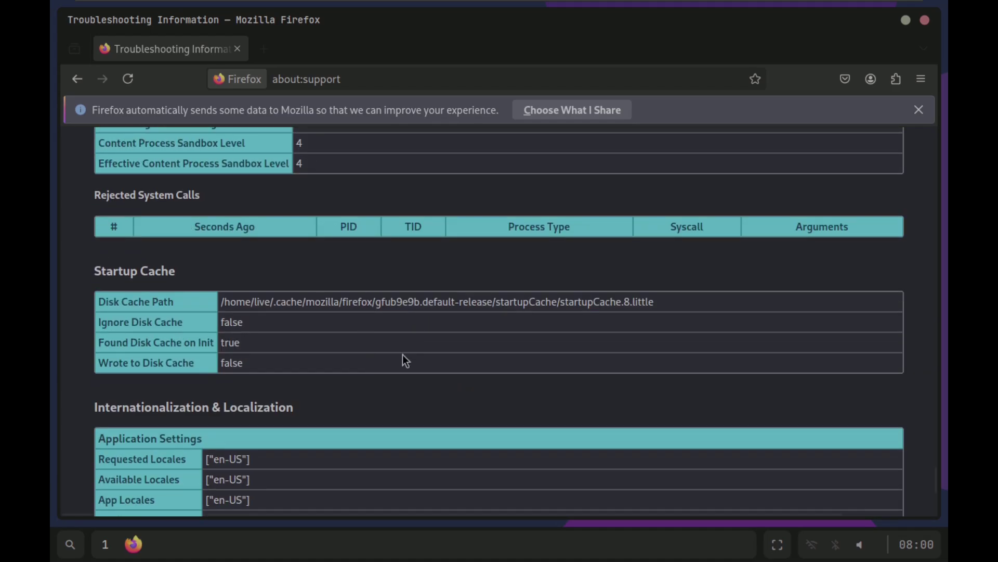
pyautogui.scroll(-7, 405, 360)
pyautogui.scroll(-3, 409, 362)
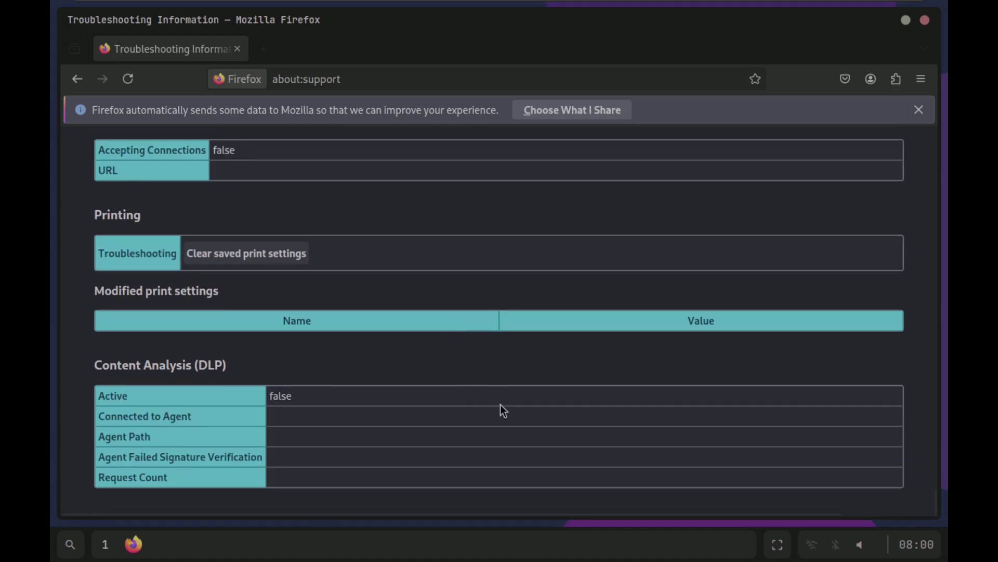
# Search Google for 'axos linux', switch results to English, and open axos-project.com
pyautogui.click(357, 71)
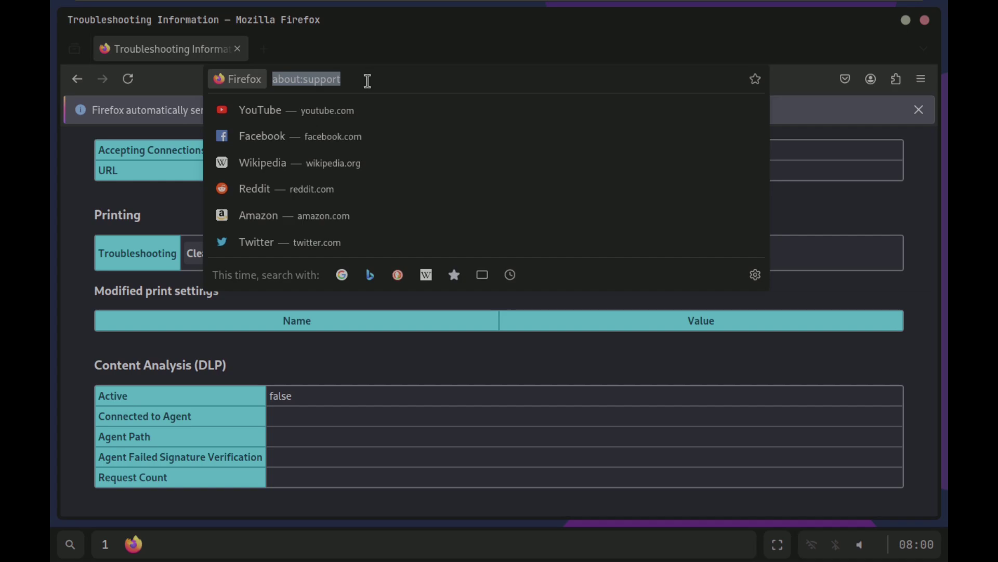
pyautogui.write('ax')
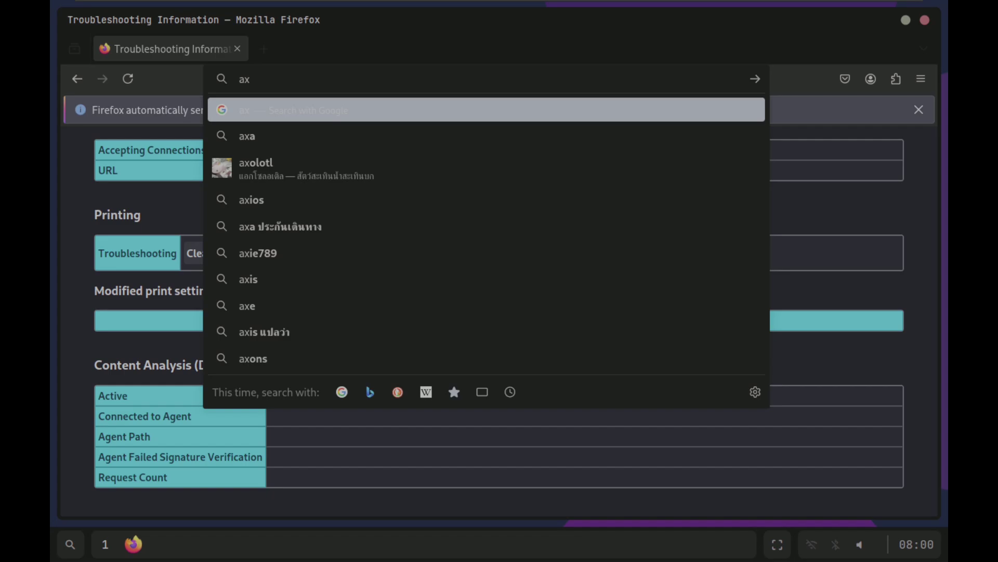
pyautogui.write('os')
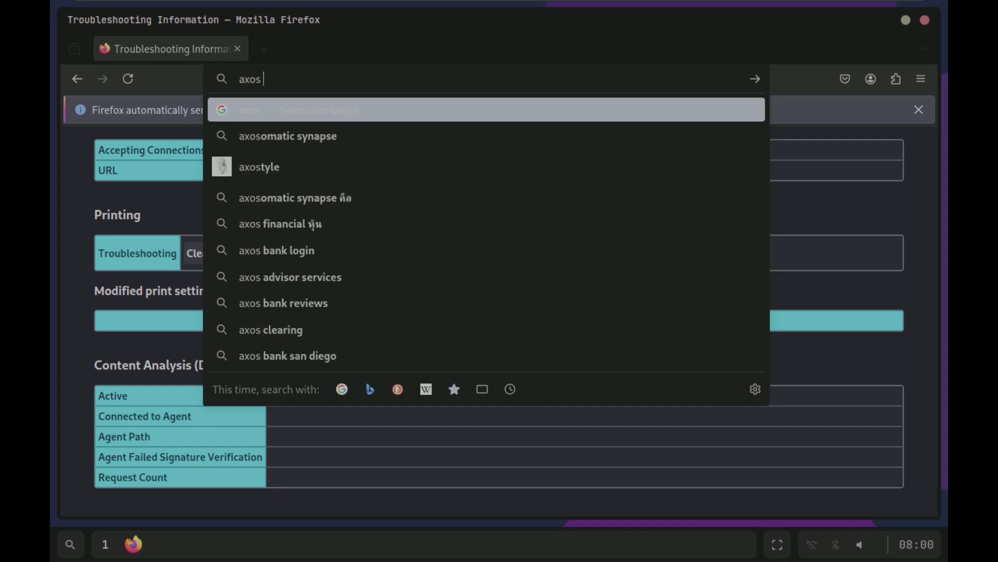
pyautogui.write(' linux')
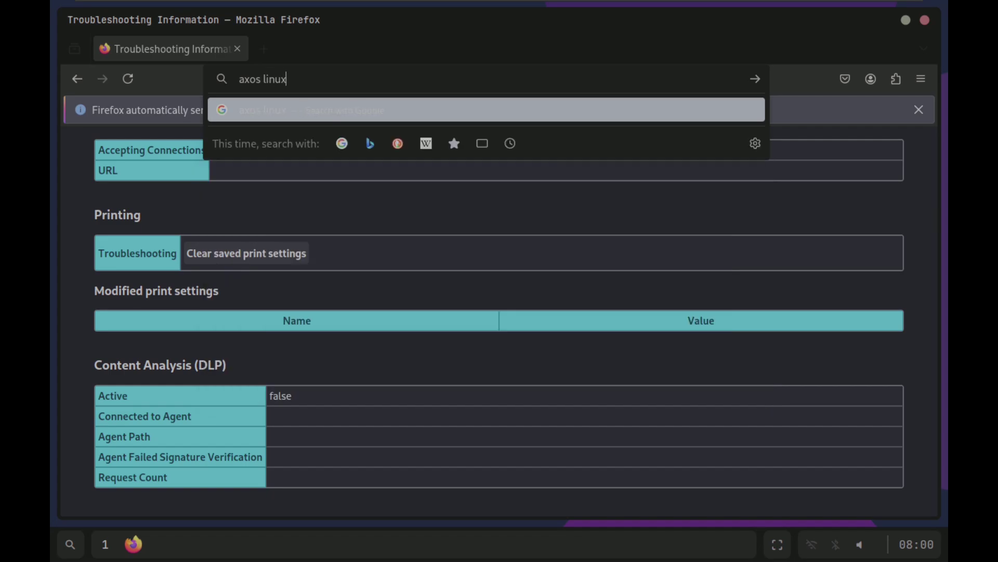
pyautogui.press('Return')
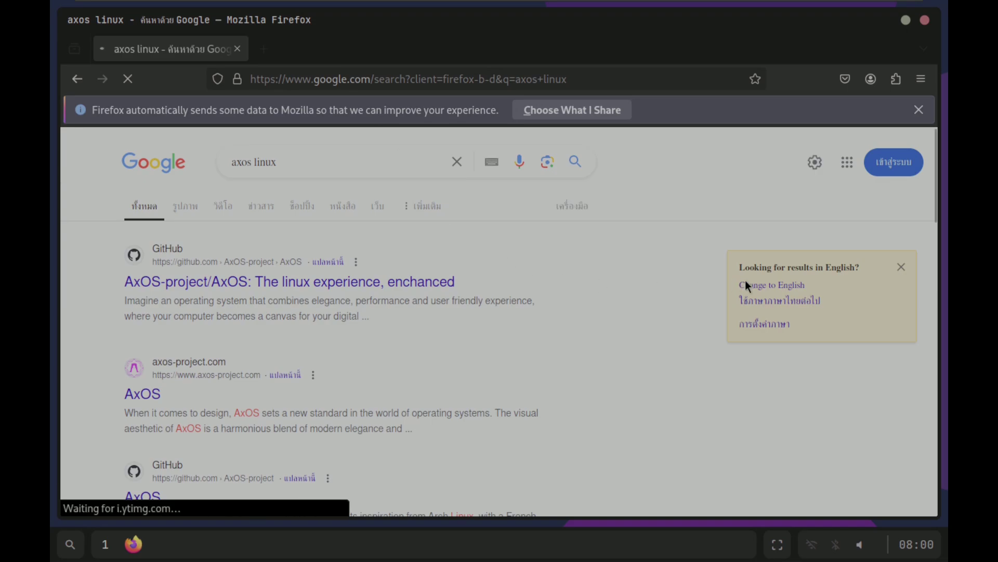
pyautogui.click(780, 285)
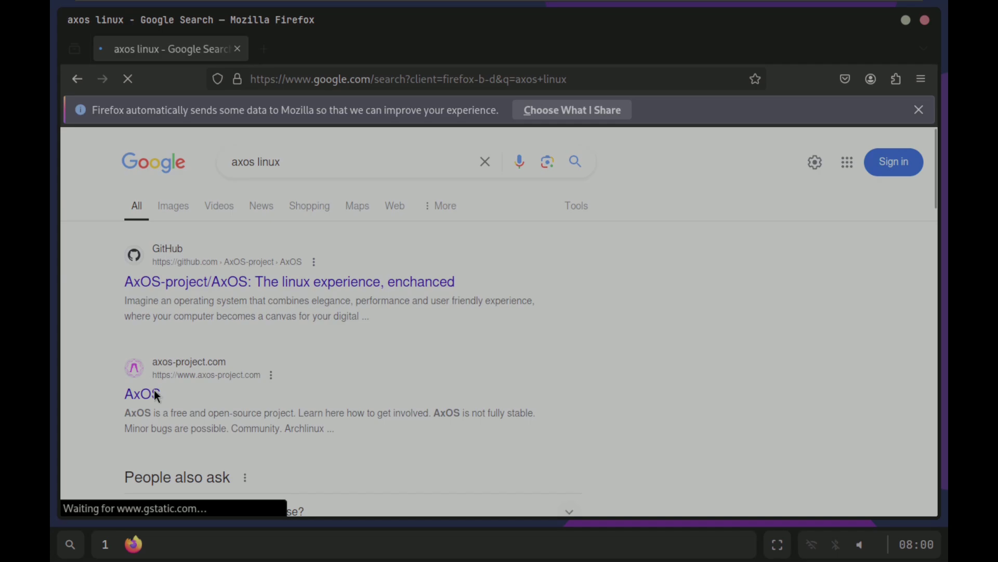
pyautogui.click(223, 374)
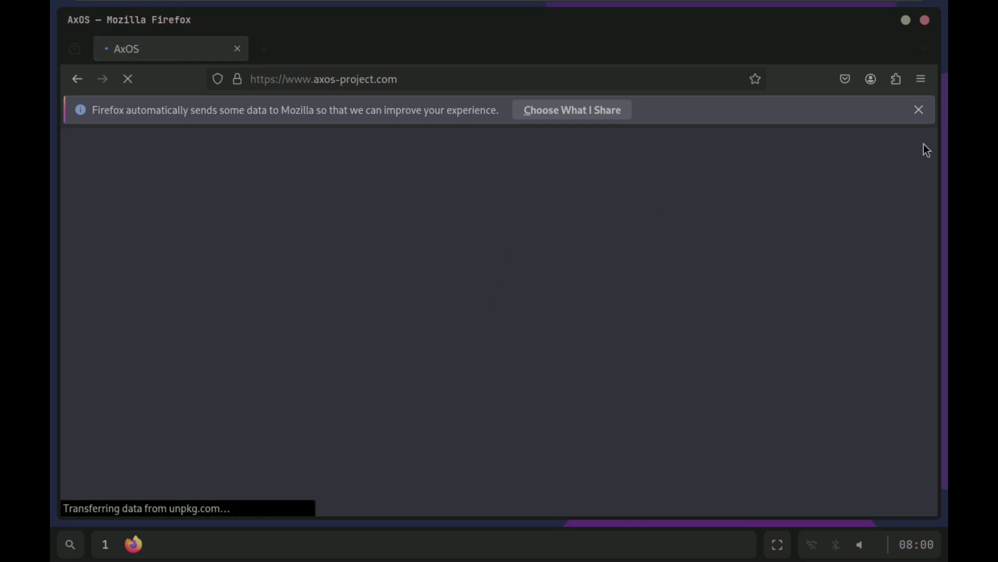
# Dismiss the data-sharing notification and scroll down the axos-project.com homepage
pyautogui.click(918, 109)
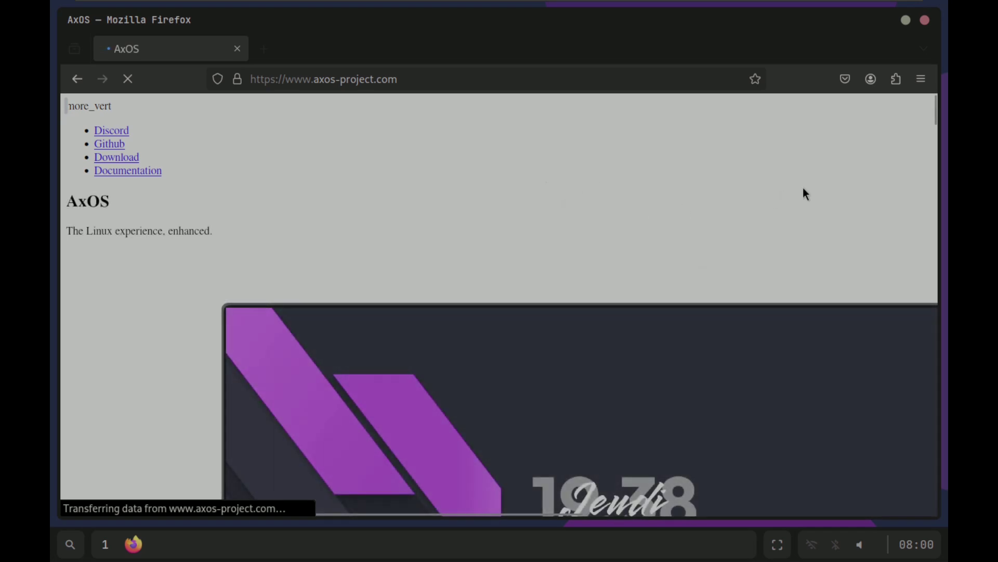
pyautogui.moveTo(932, 118); pyautogui.dragTo(927, 411)
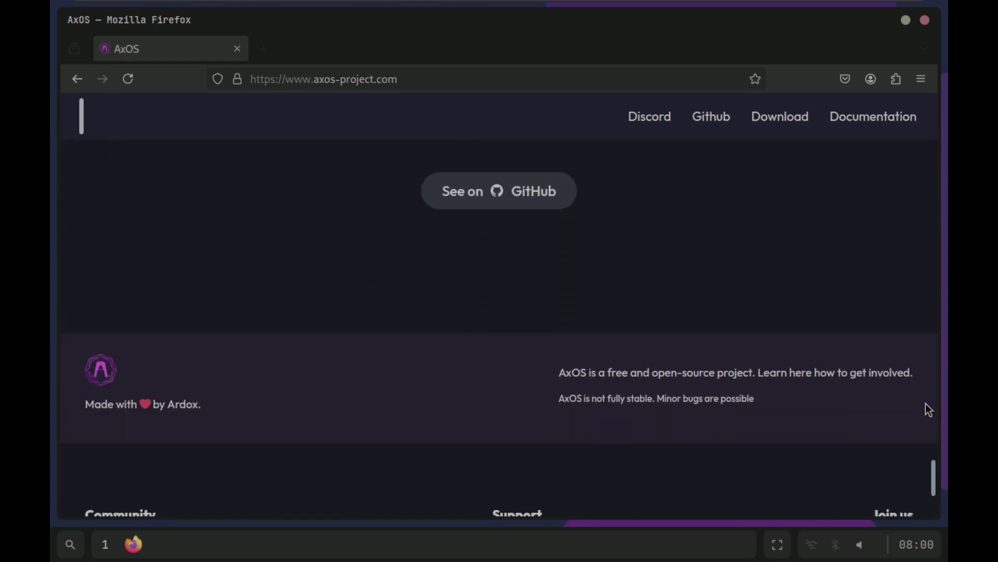
# Open the Download page, scroll to the edition cards, and select the 'this version is unstable' note
pyautogui.click(769, 120)
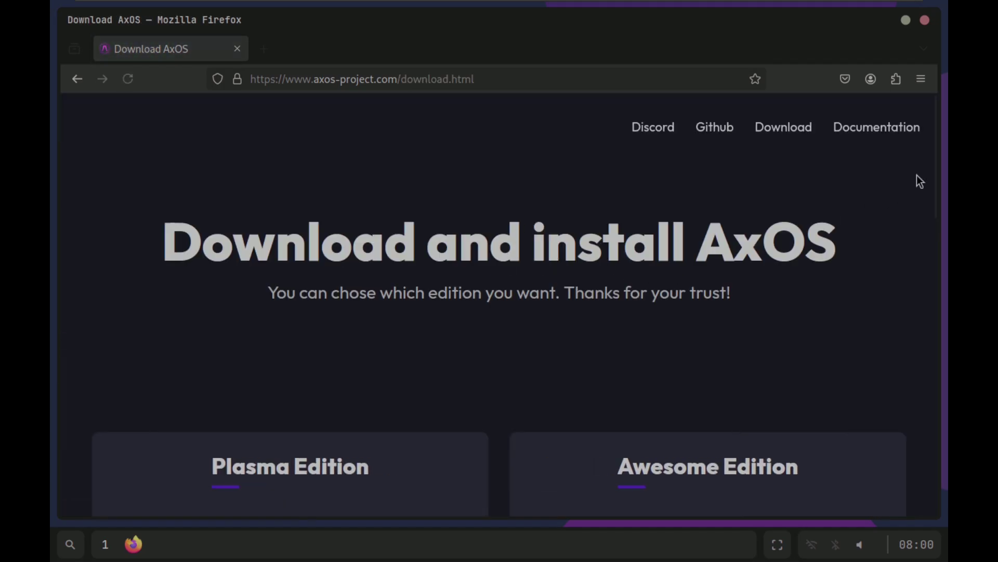
pyautogui.moveTo(933, 174); pyautogui.dragTo(931, 272)
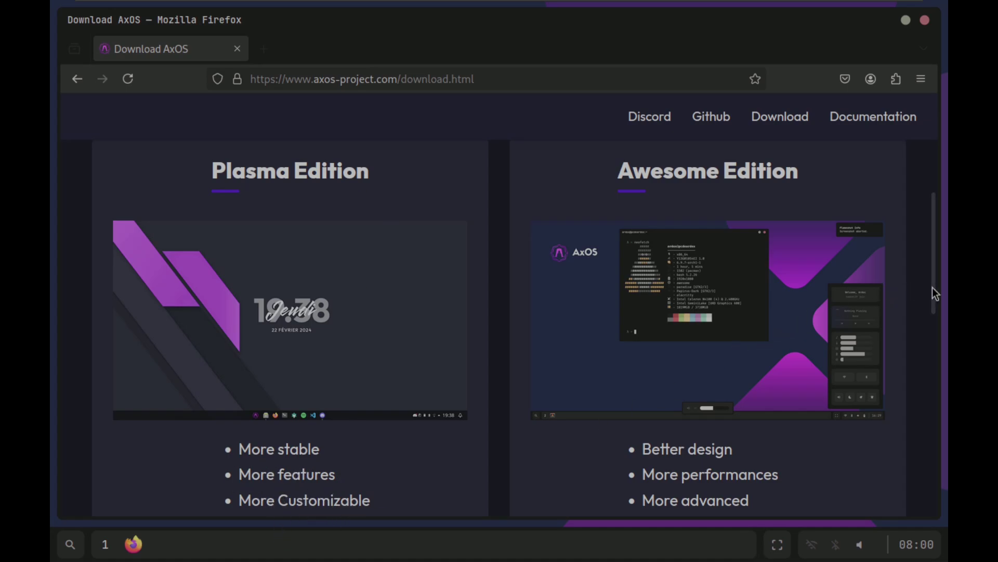
pyautogui.moveTo(932, 287); pyautogui.dragTo(934, 338)
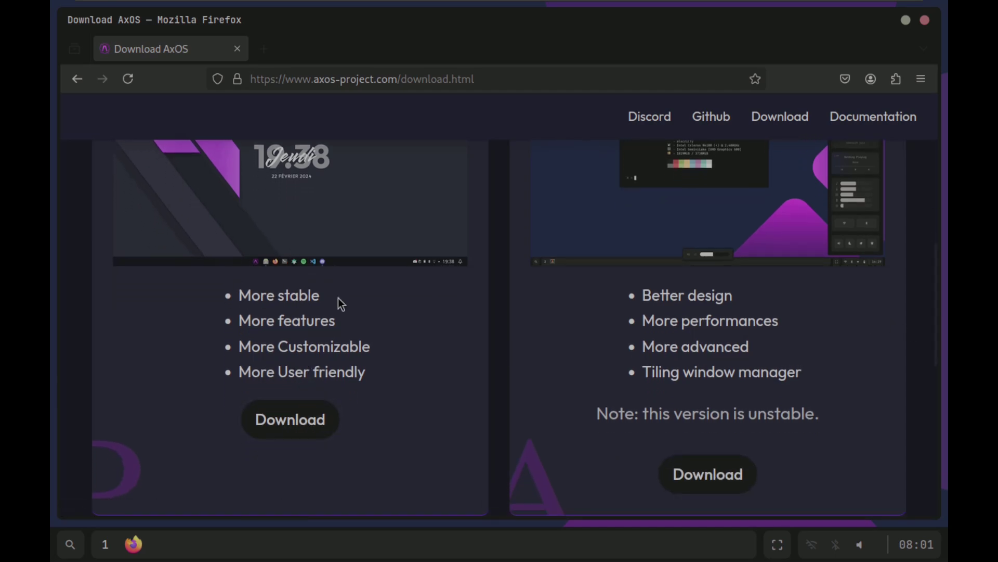
pyautogui.moveTo(932, 276)
pyautogui.mouseDown()
pyautogui.moveTo(933, 235)
pyautogui.moveTo(936, 260)
pyautogui.mouseUp()
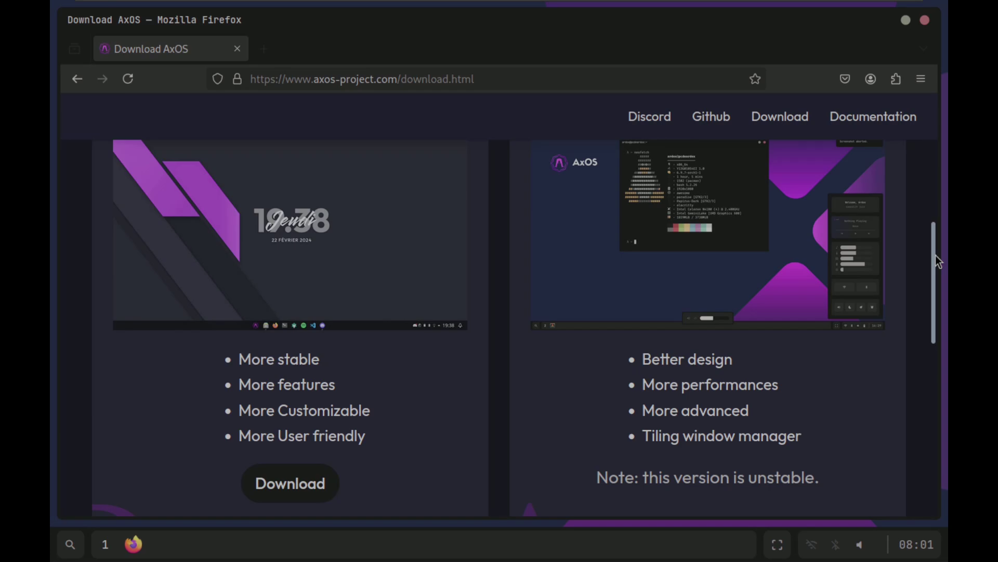
pyautogui.moveTo(936, 256); pyautogui.dragTo(936, 277)
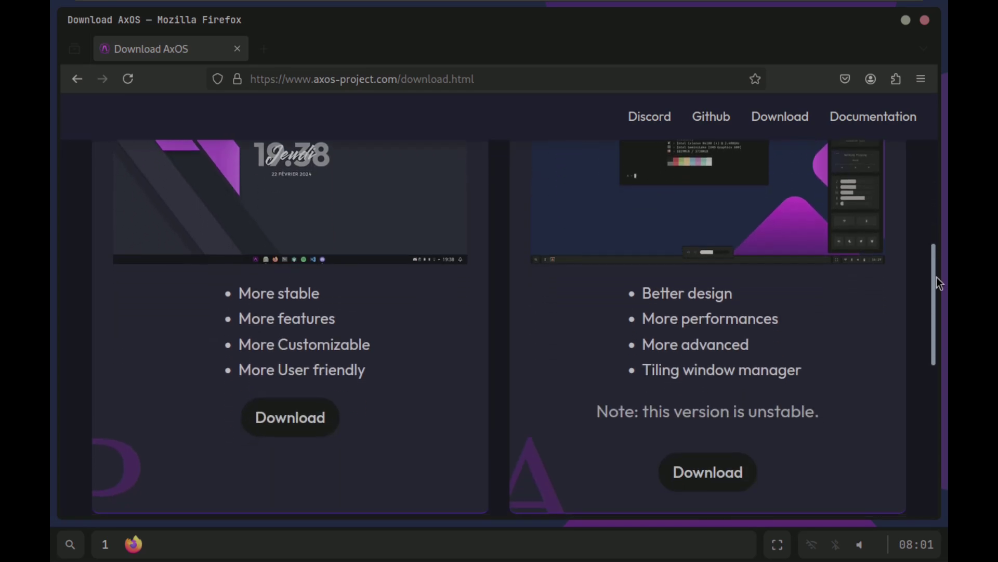
pyautogui.moveTo(937, 280); pyautogui.dragTo(937, 285)
pyautogui.moveTo(599, 385); pyautogui.dragTo(821, 389)
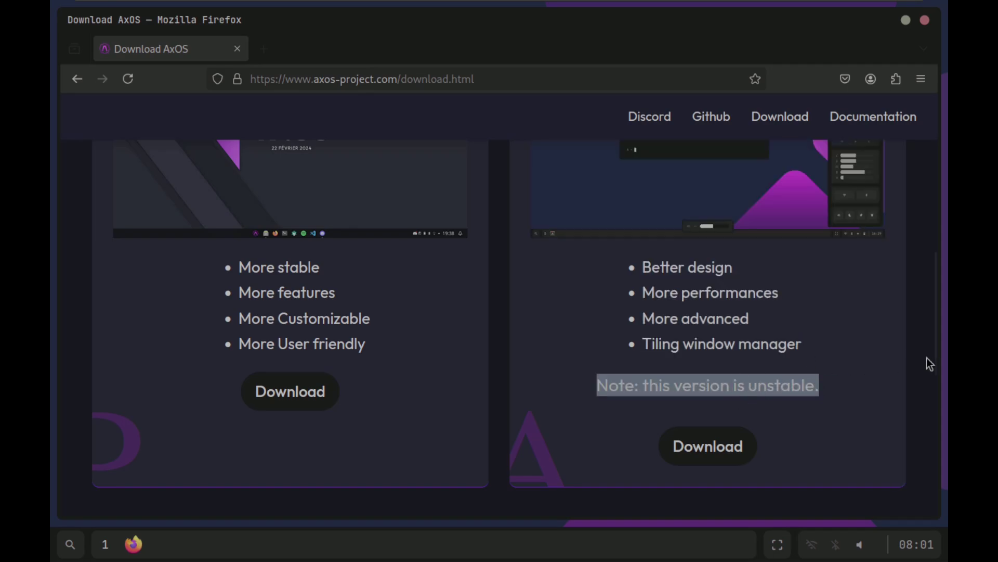
pyautogui.moveTo(937, 357); pyautogui.dragTo(934, 379)
# Open the Awesome Edition's 24.06 GitHub release and highlight its unstable warning
pyautogui.click(682, 396)
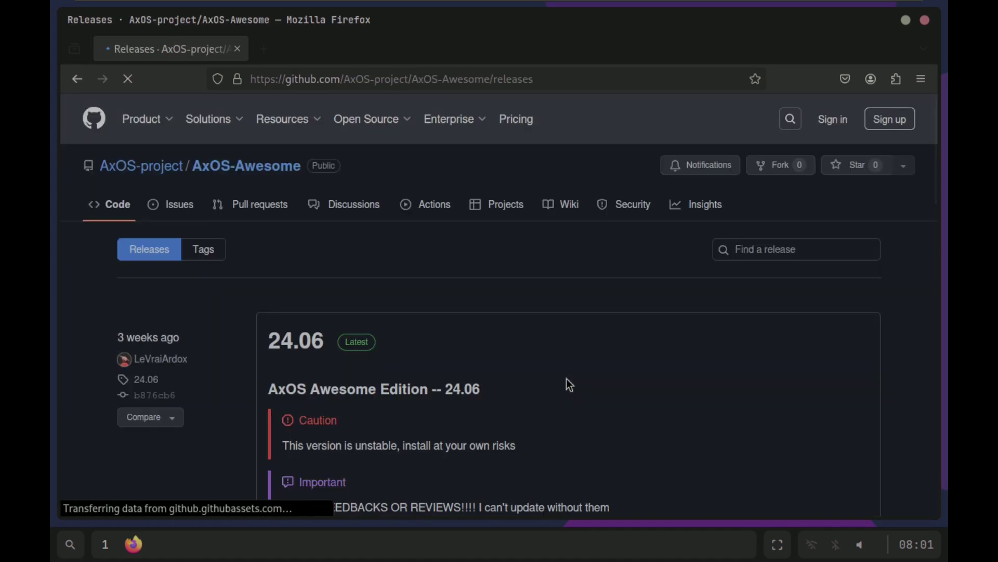
pyautogui.moveTo(935, 186); pyautogui.dragTo(937, 243)
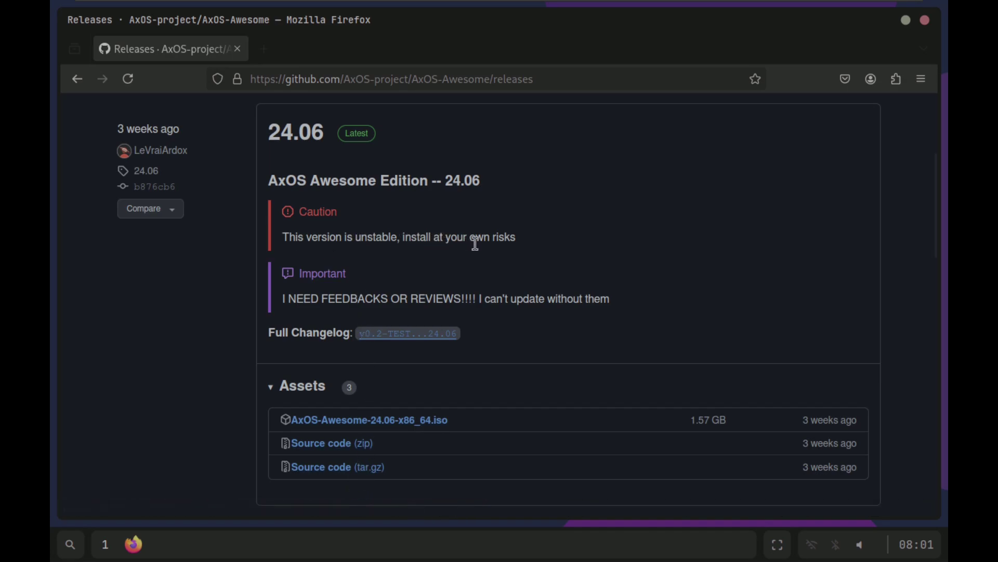
pyautogui.moveTo(527, 243); pyautogui.dragTo(286, 239)
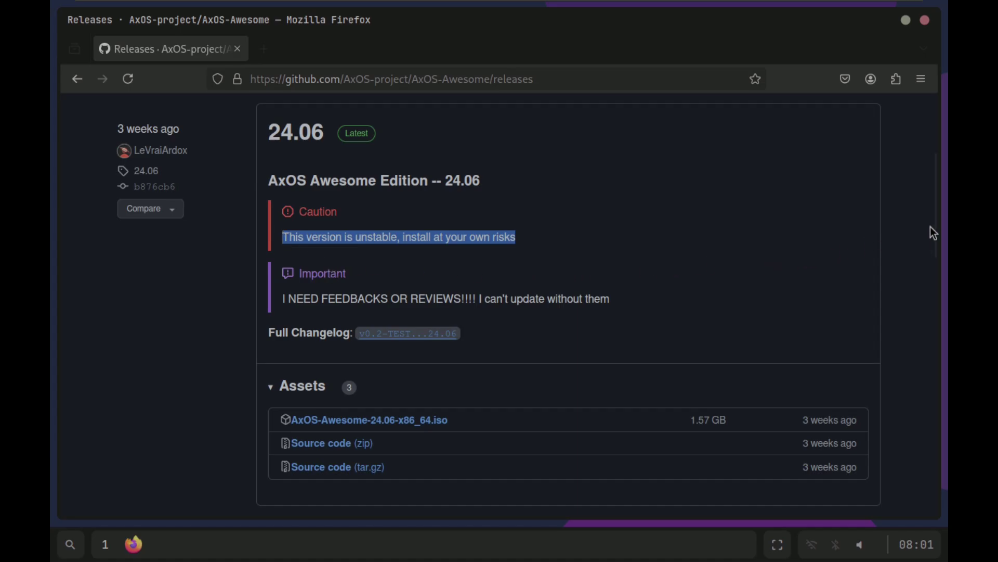
pyautogui.moveTo(935, 229); pyautogui.dragTo(920, 168)
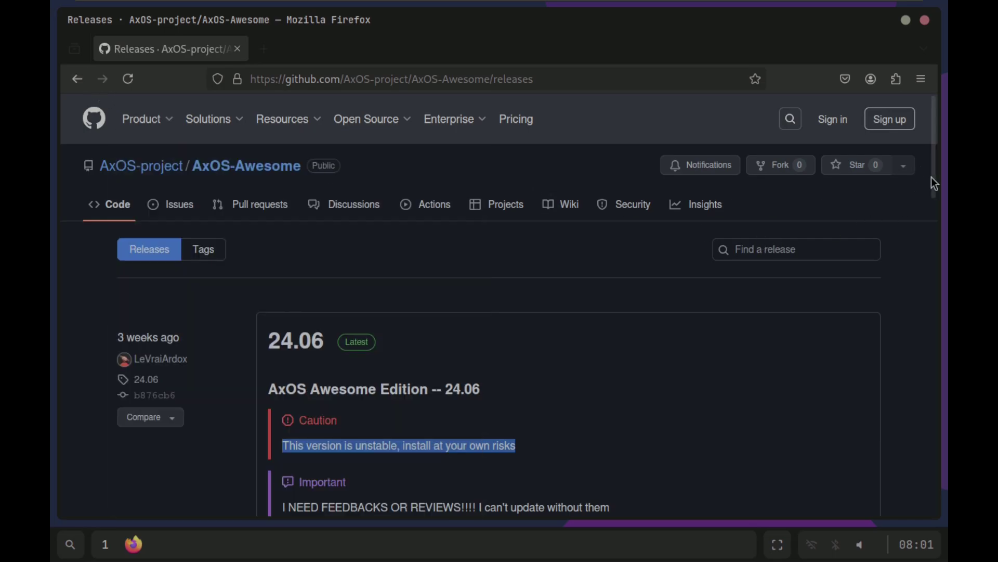
pyautogui.moveTo(935, 176); pyautogui.dragTo(940, 236)
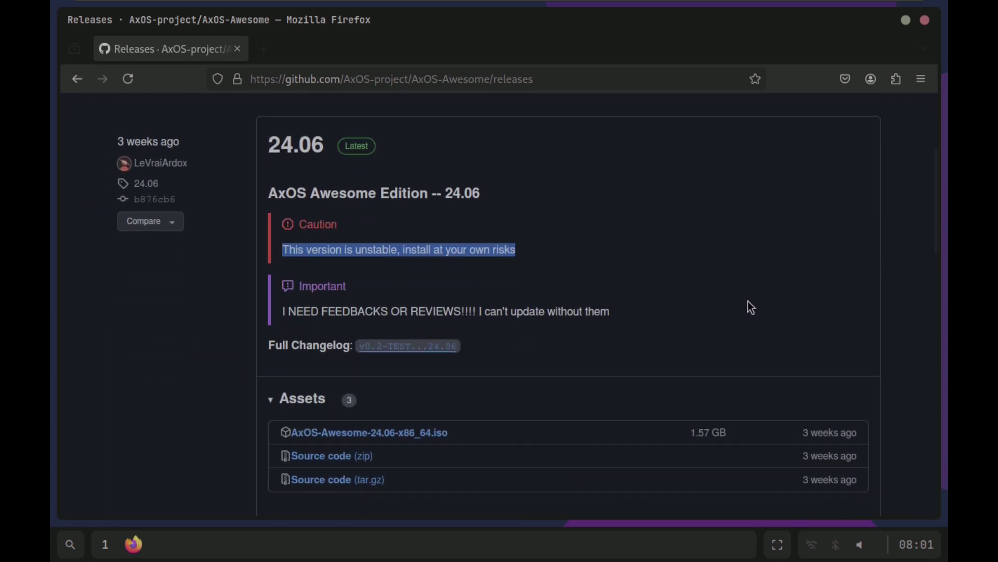
# Start and cancel the AxOS-Awesome-24.06 ISO download, then go back
pyautogui.click(442, 433)
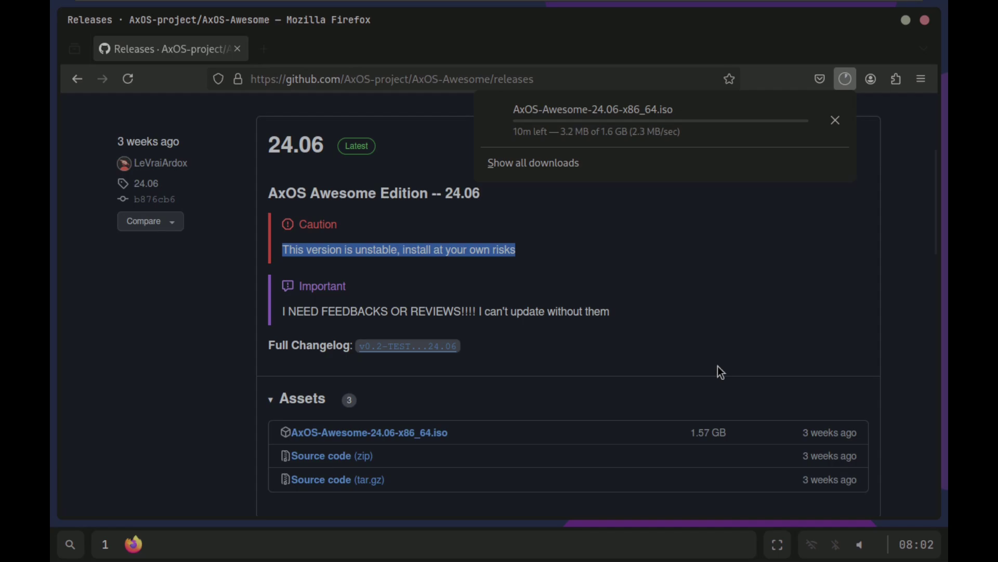
pyautogui.click(836, 125)
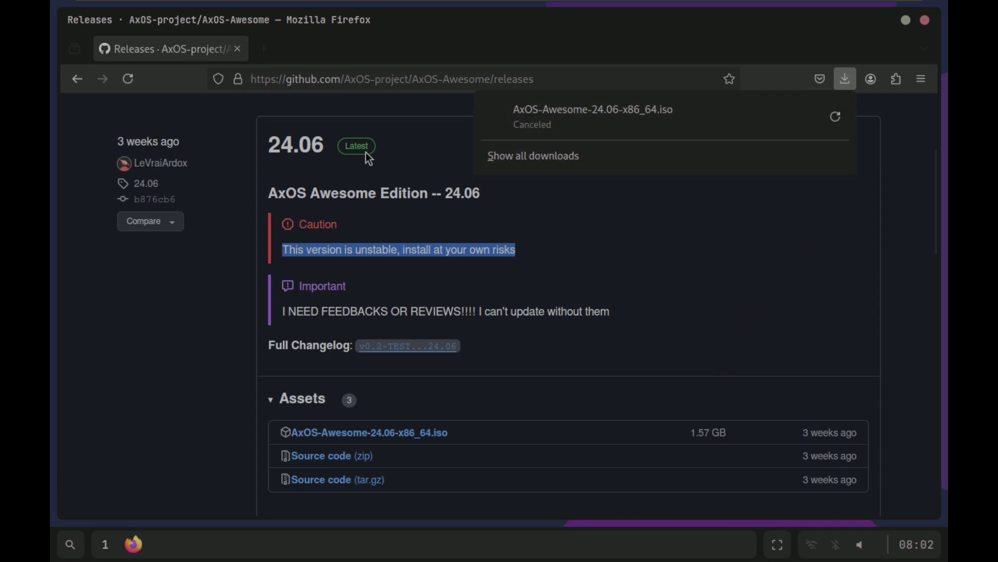
pyautogui.click(78, 80)
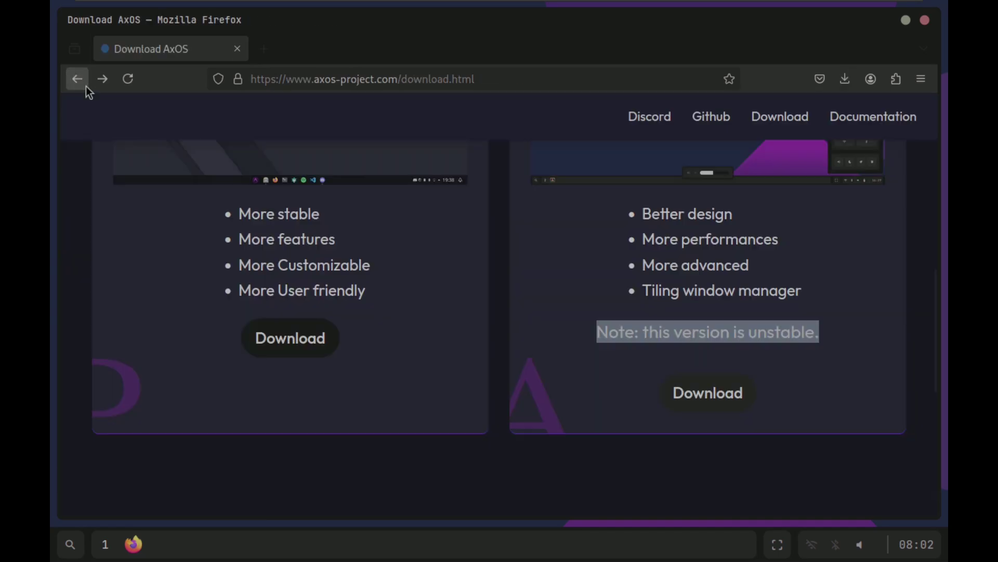
# Open the stable AxOS 24.03 release, start the AxOS-24.03-1-x86_64.iso download, then cancel it
pyautogui.click(327, 352)
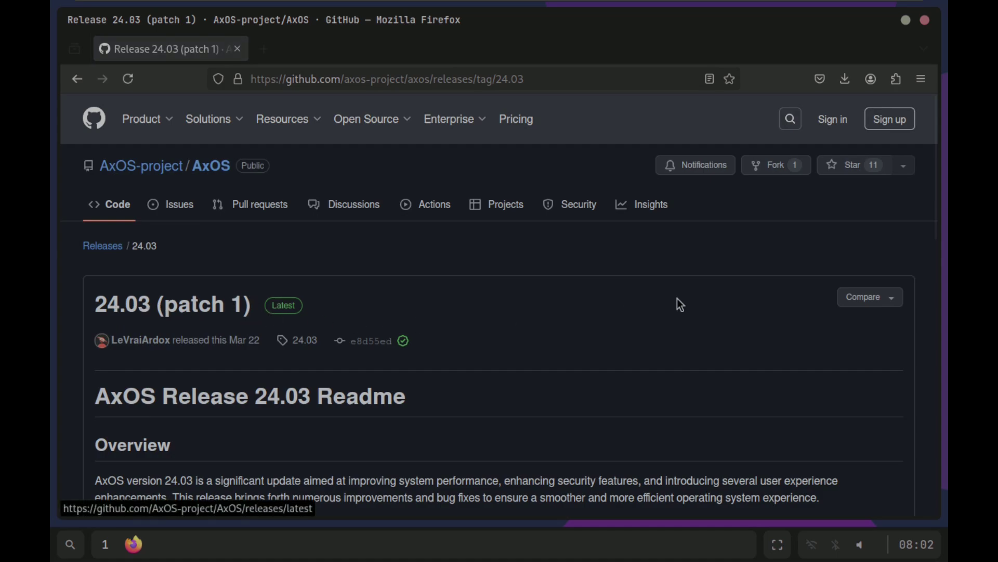
pyautogui.moveTo(934, 217); pyautogui.dragTo(937, 258)
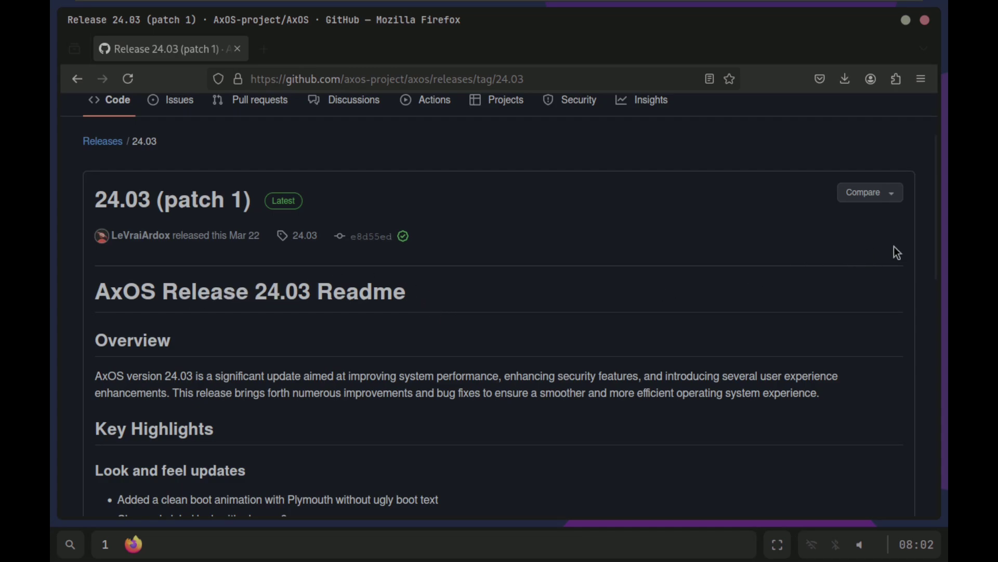
pyautogui.moveTo(934, 248); pyautogui.dragTo(937, 487)
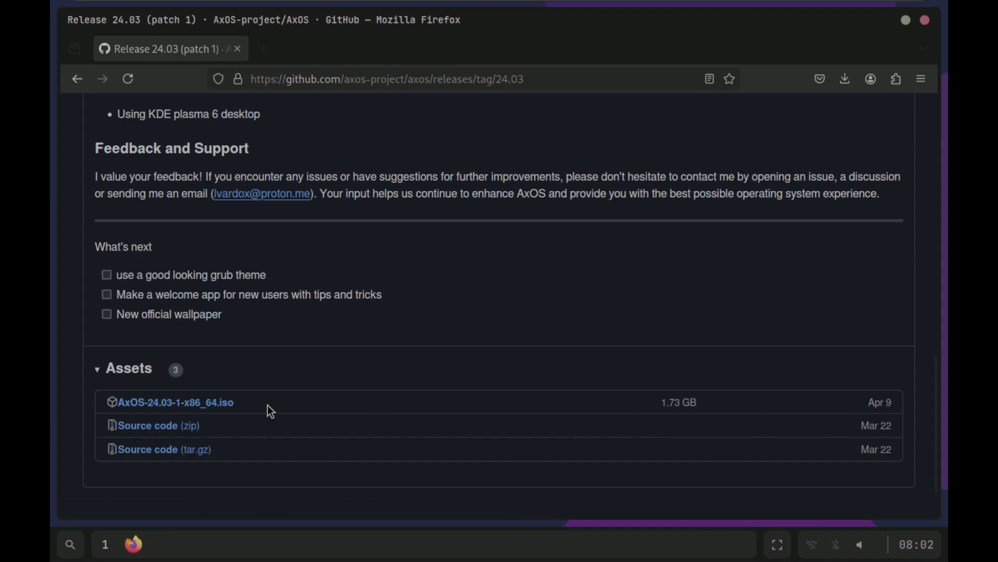
pyautogui.click(192, 403)
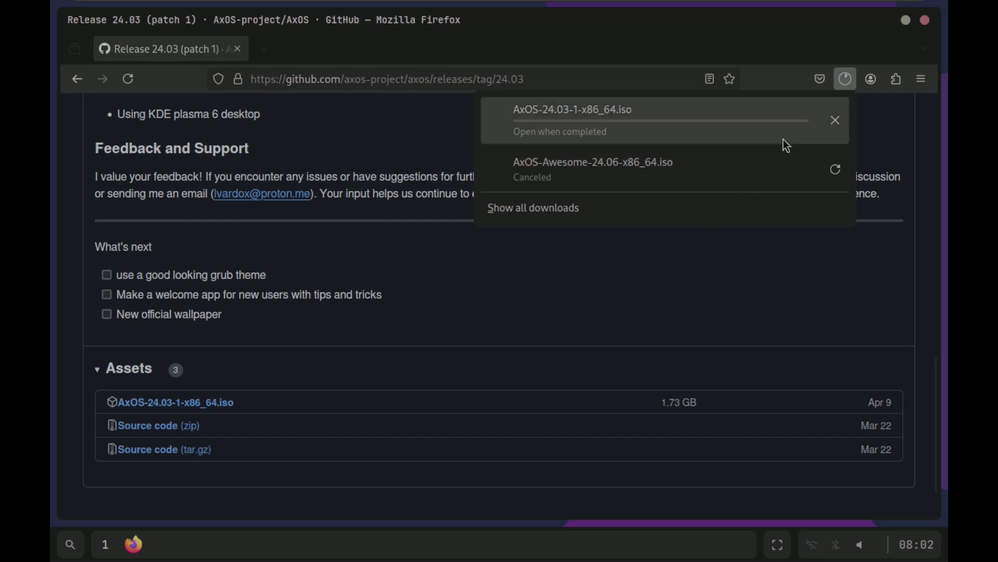
pyautogui.click(836, 120)
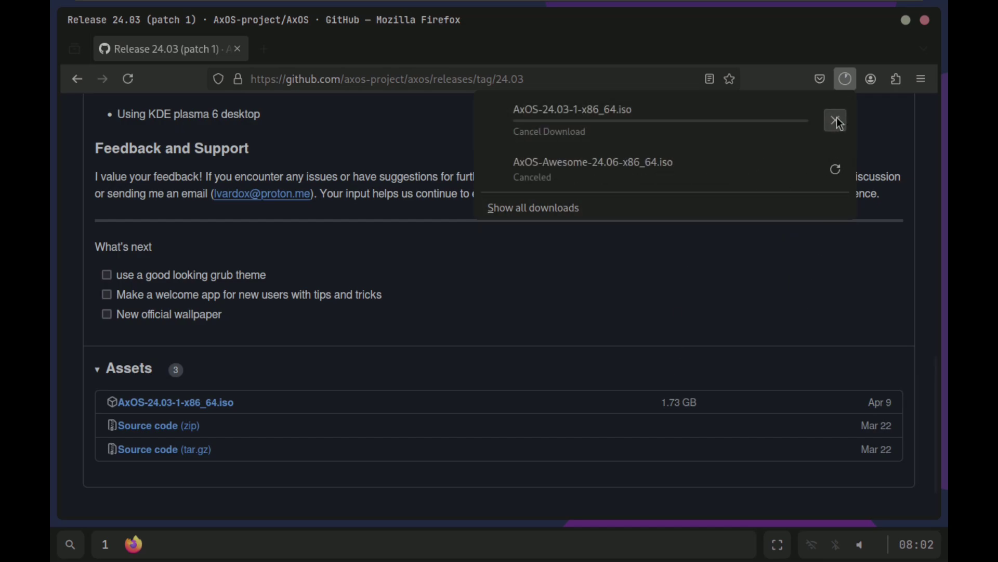
# Close Firefox, raise the volume in the control centre, and open a terminal from the desktop menu
pyautogui.click(243, 56)
pyautogui.click(244, 55)
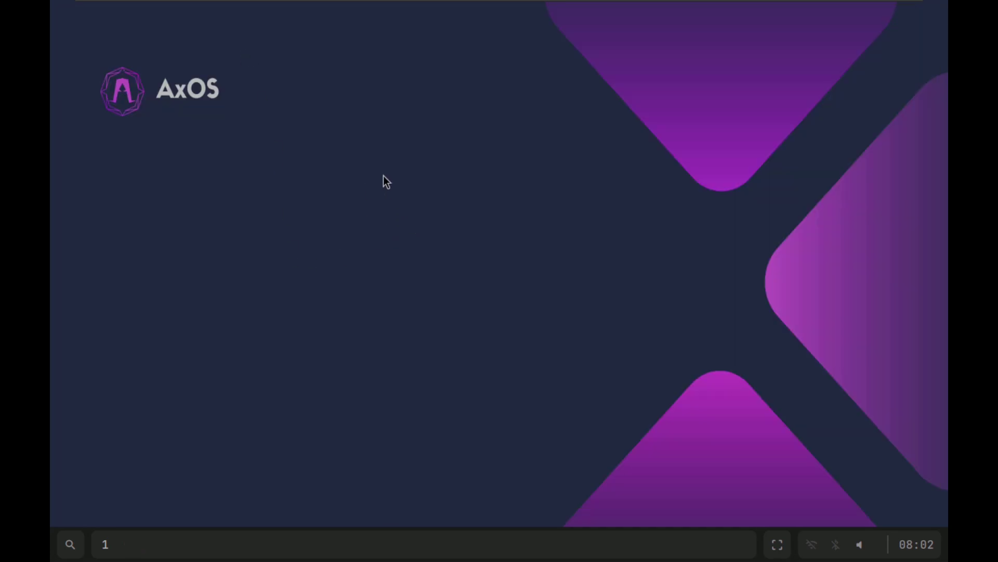
pyautogui.click(845, 534)
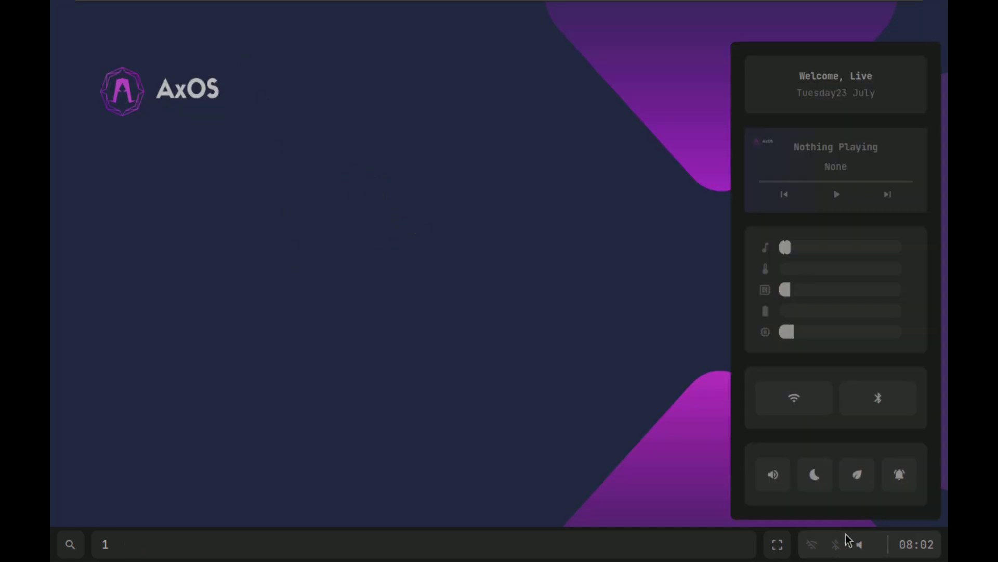
pyautogui.moveTo(786, 248); pyautogui.dragTo(909, 248)
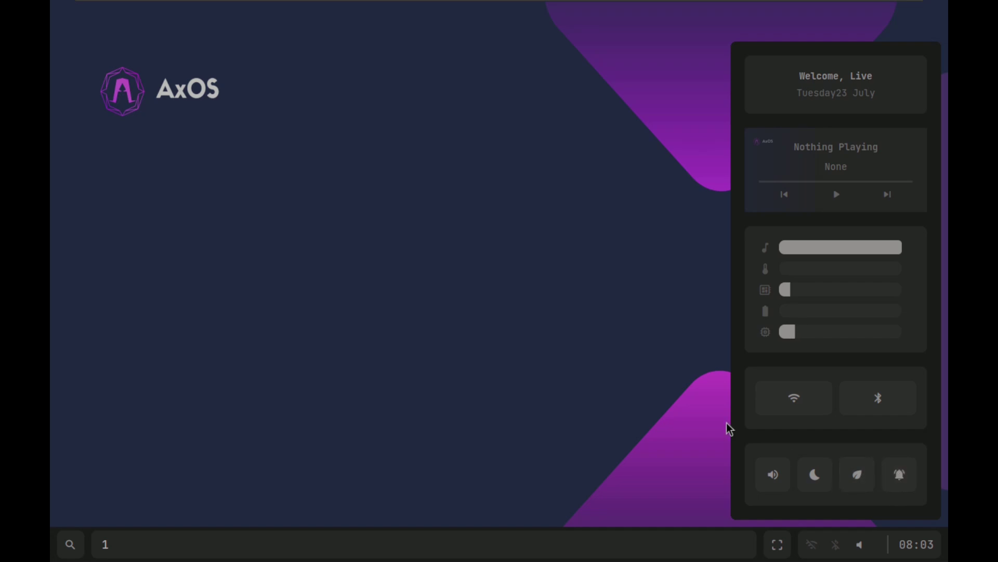
pyautogui.rightClick(364, 215)
pyautogui.click(381, 252)
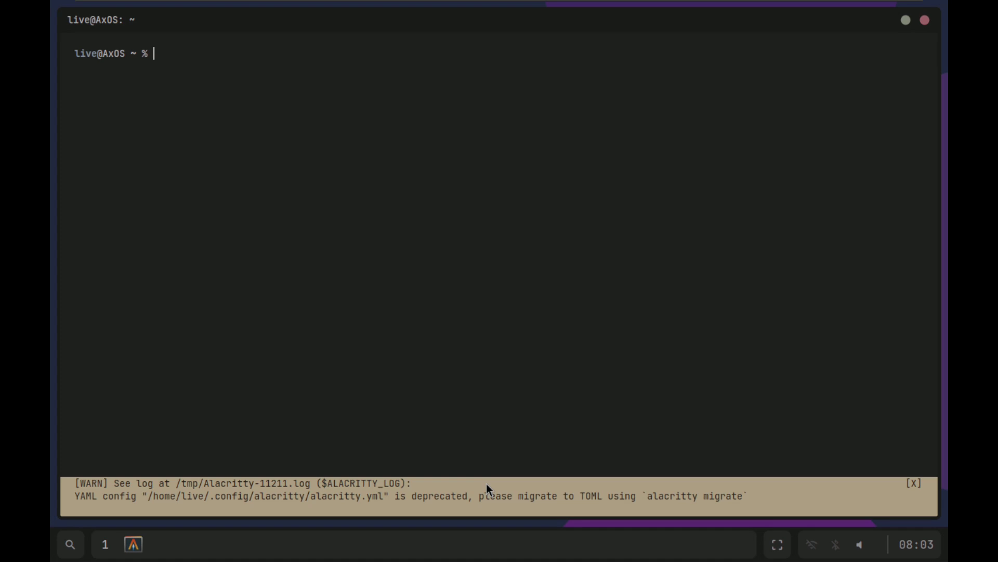
# Dismiss the configuration warning, then try inxi and neofetch, which both turn out to be missing
pyautogui.click(910, 483)
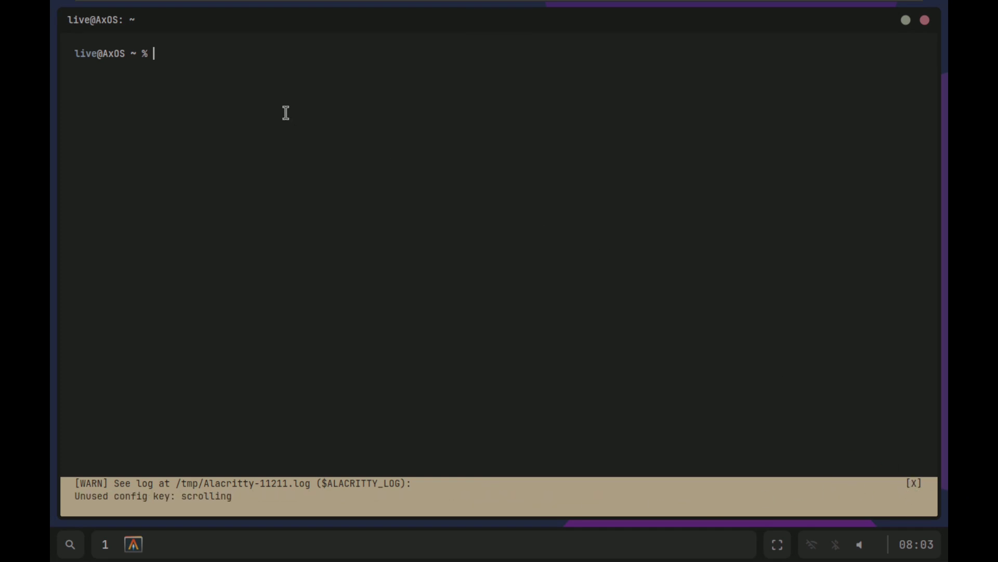
pyautogui.write('inxi')
pyautogui.press('Return')
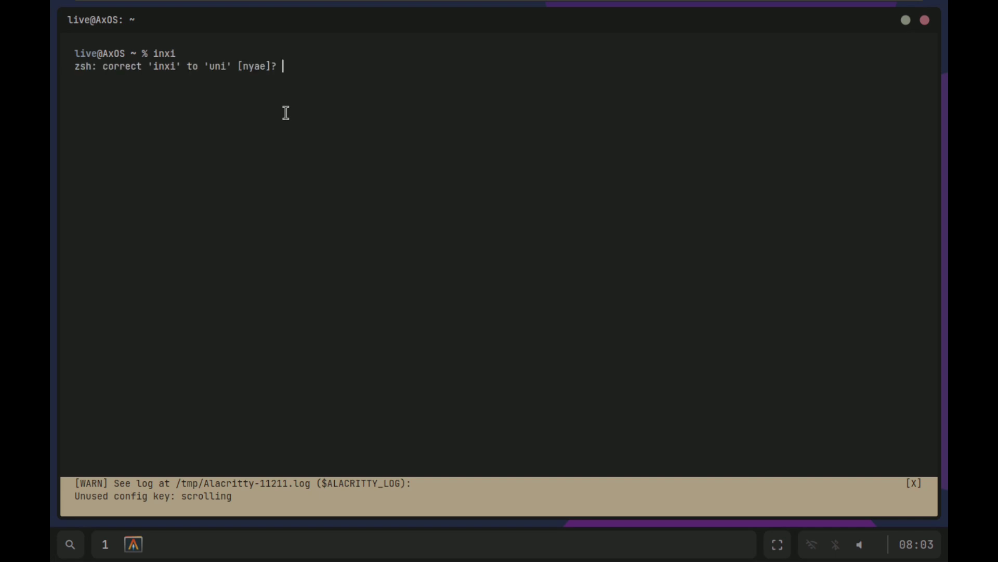
pyautogui.write('n')
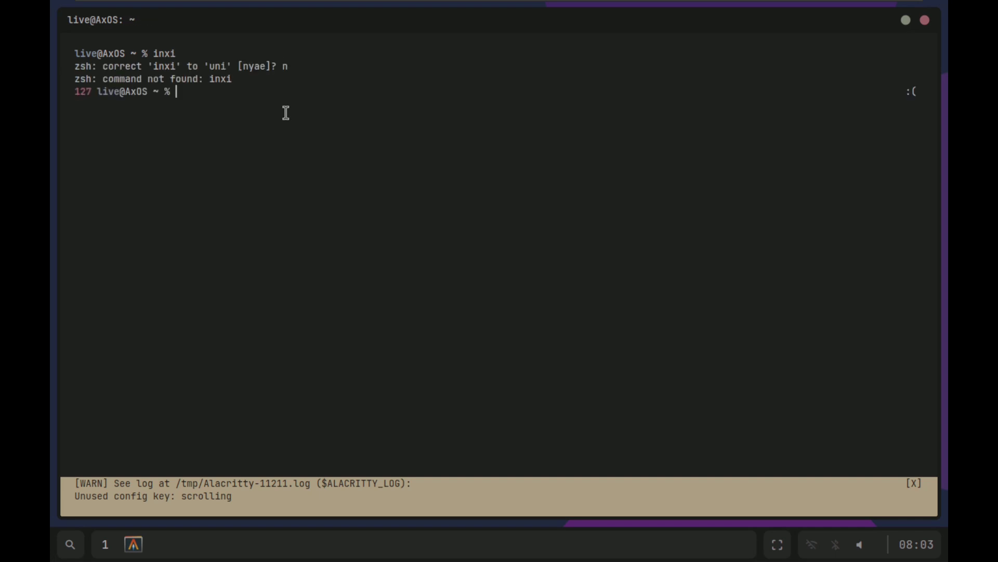
pyautogui.write('neofetch')
pyautogui.press('Return')
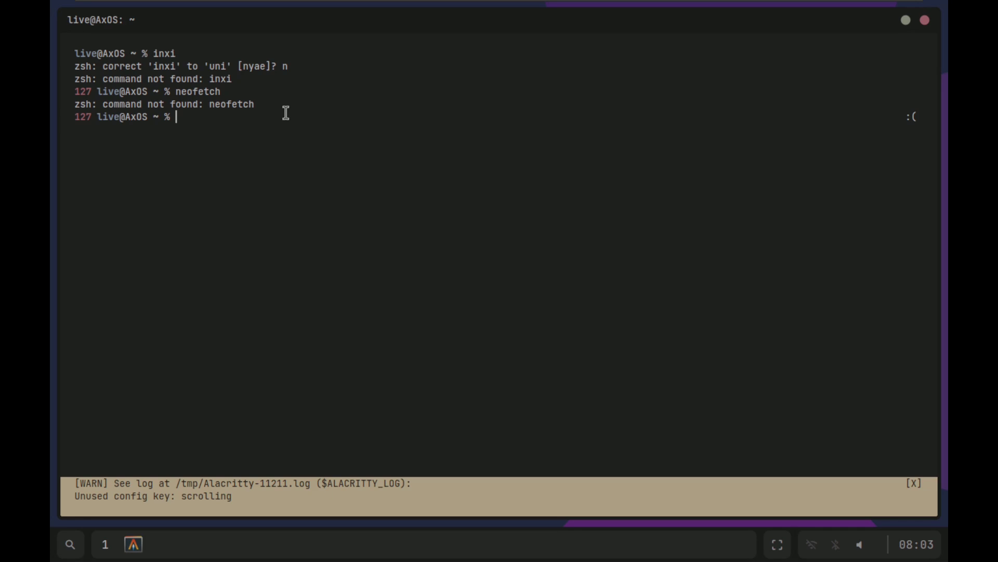
# Show full system info with uname -a, the kernel release 6.9.7-arch1-1, and /etc/issue
pyautogui.write('uname -a')
pyautogui.press('Return')
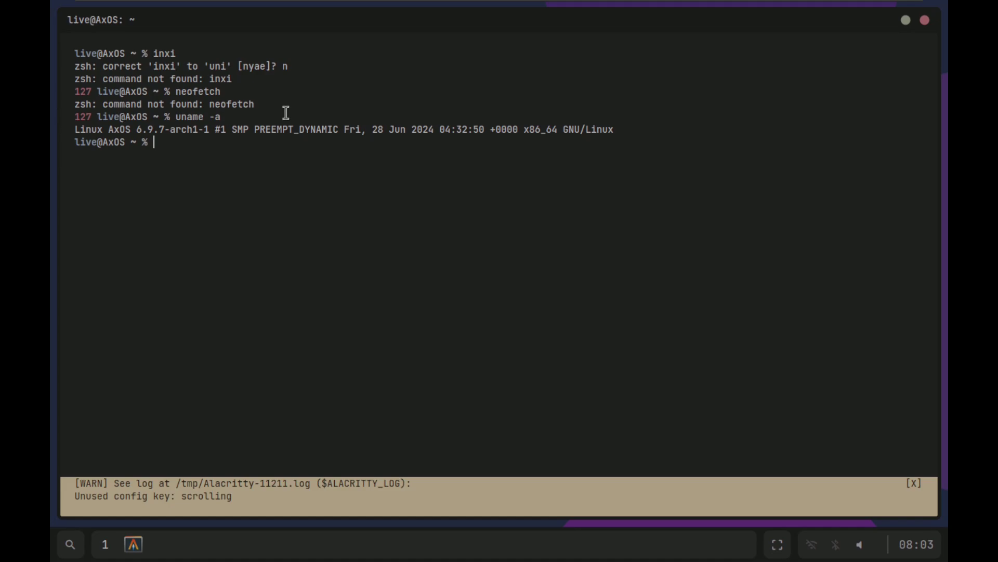
pyautogui.write('uname -r')
pyautogui.press('Return')
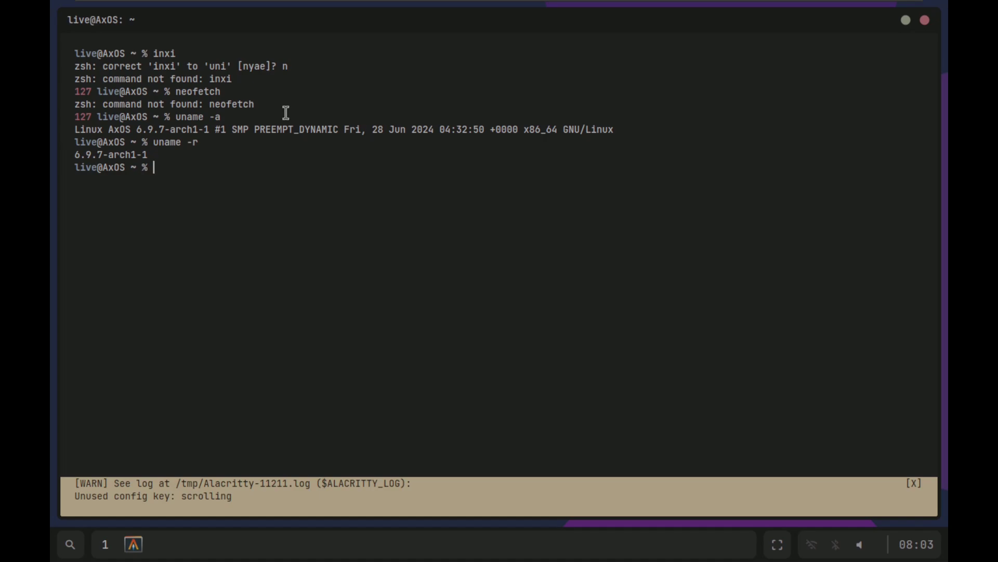
pyautogui.write('car')
pyautogui.press('BackSpace')
pyautogui.write('t /etc/issue')
pyautogui.press('Return')
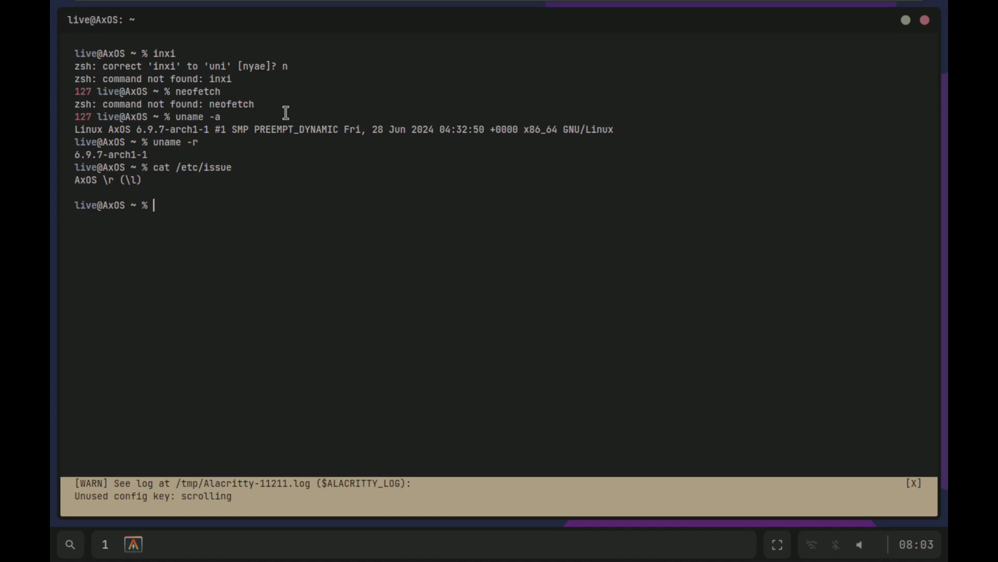
# Query hardware platform, kernel name, kernel version and OS (GNU/Linux) with uname, then enter htop
pyautogui.write('uname -i')
pyautogui.press('Return')
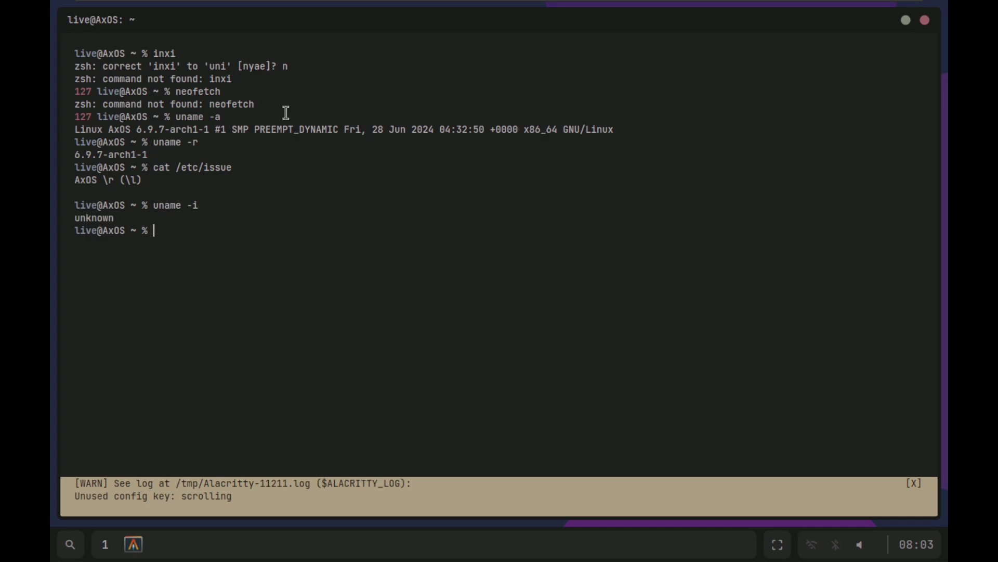
pyautogui.write('uname -s')
pyautogui.press('Return')
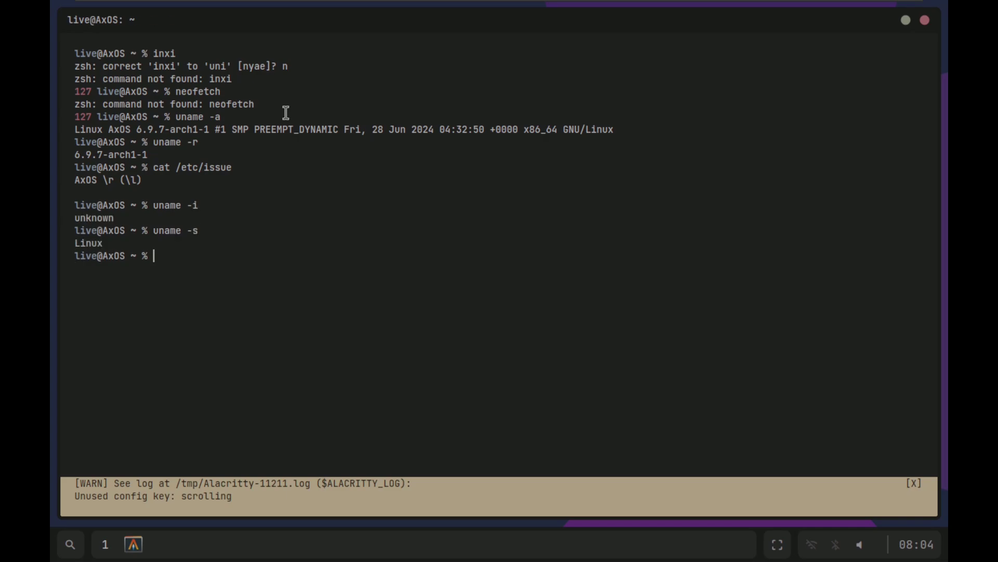
pyautogui.write('uname -v')
pyautogui.press('Return')
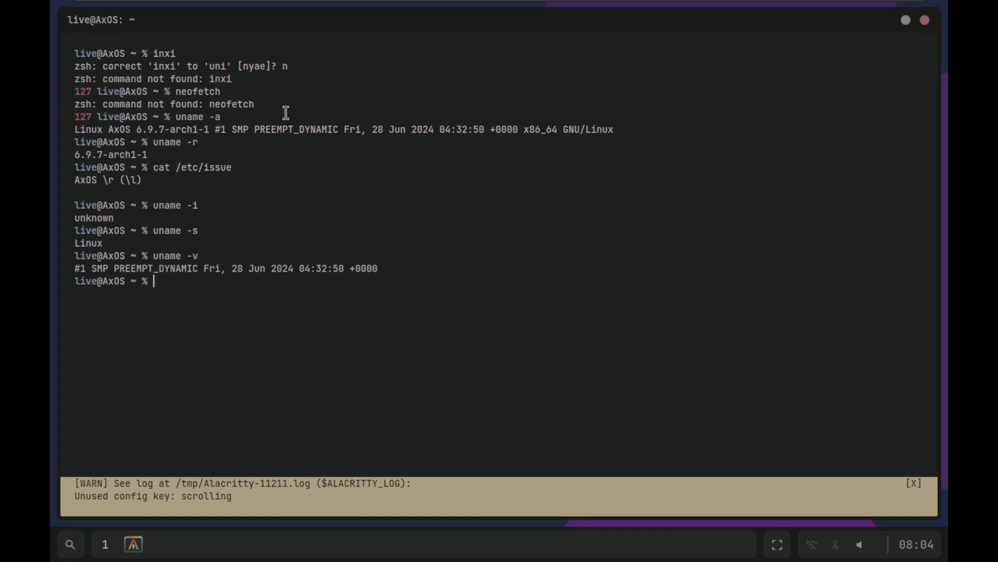
pyautogui.write('uname -o')
pyautogui.press('Return')
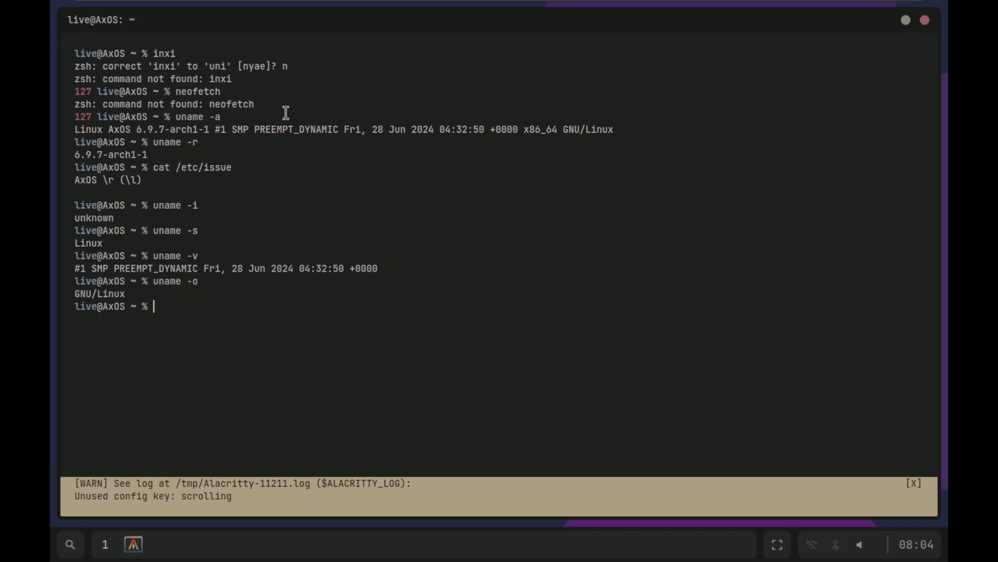
pyautogui.write('htop')
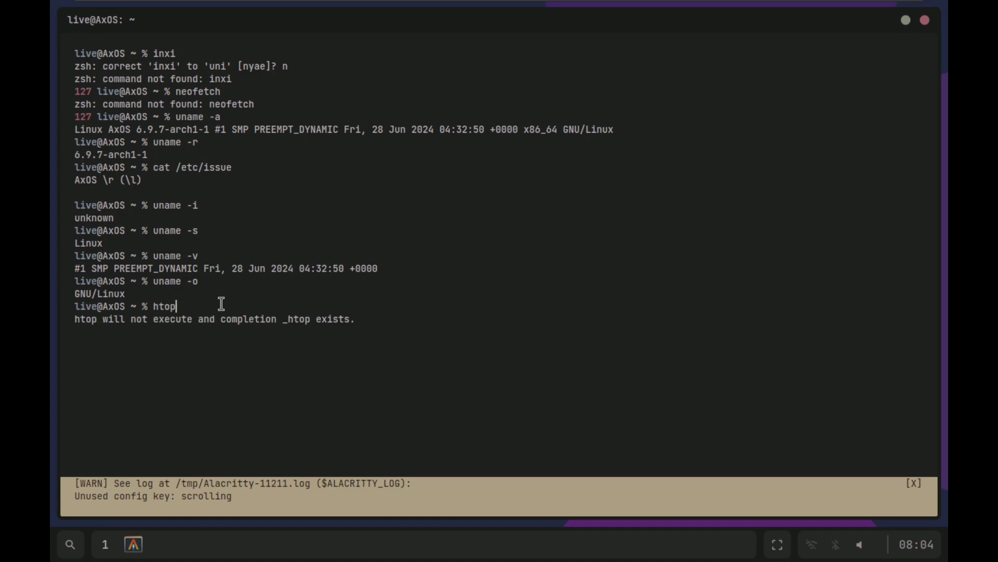
pyautogui.click(926, 21)
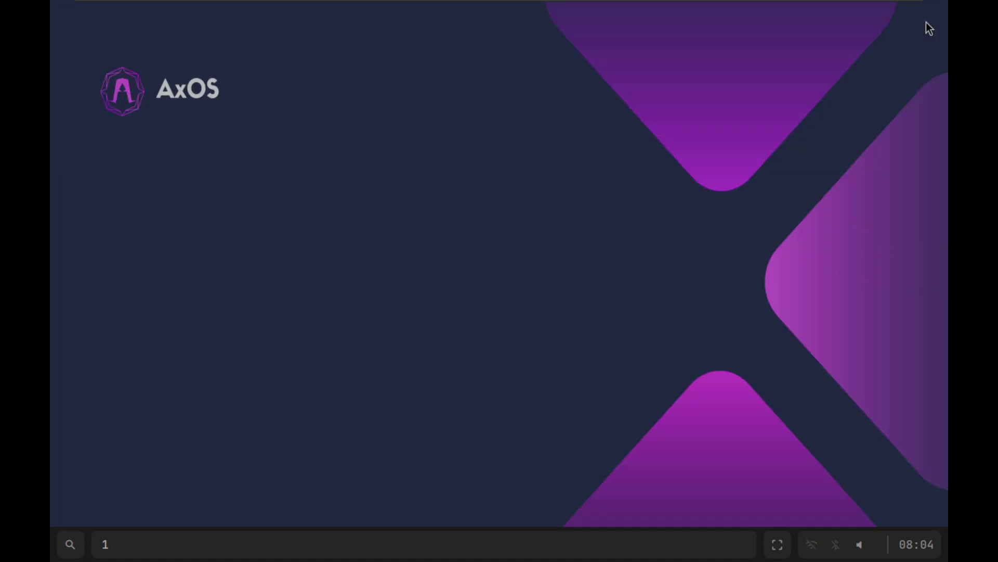
pyautogui.rightClick(235, 92)
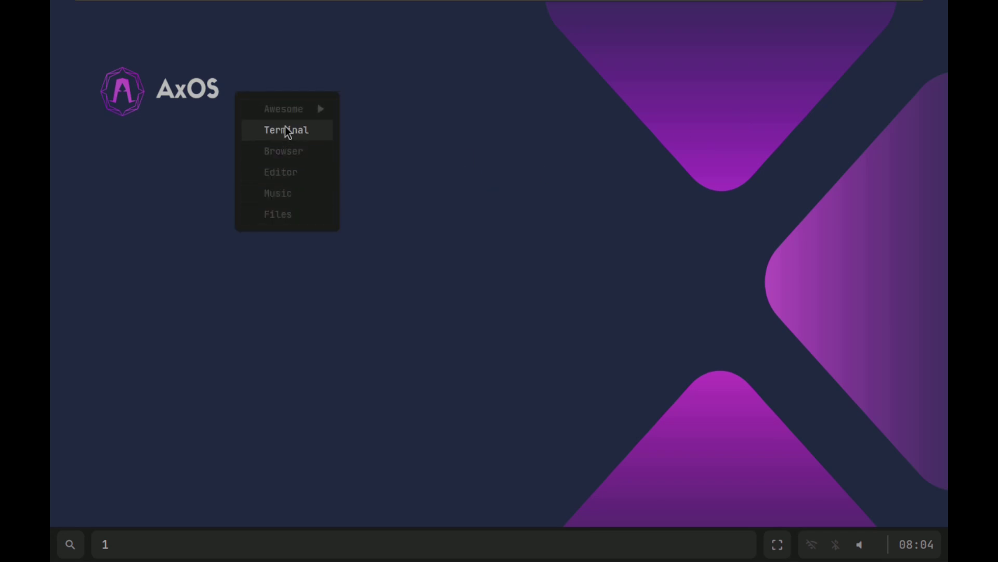
pyautogui.moveTo(285, 117)
pyautogui.click(295, 209)
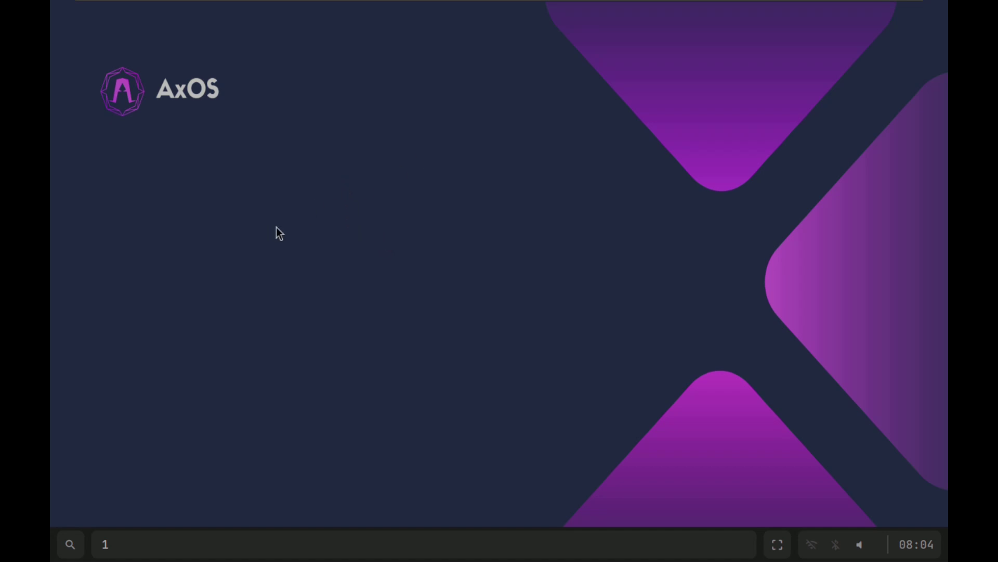
pyautogui.rightClick(346, 113)
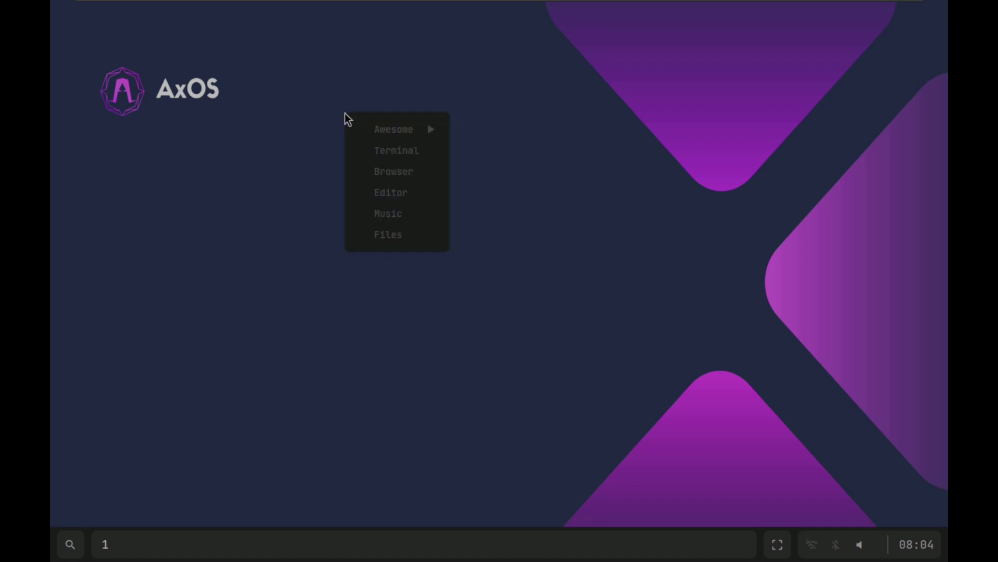
pyautogui.click(397, 231)
pyautogui.rightClick(271, 154)
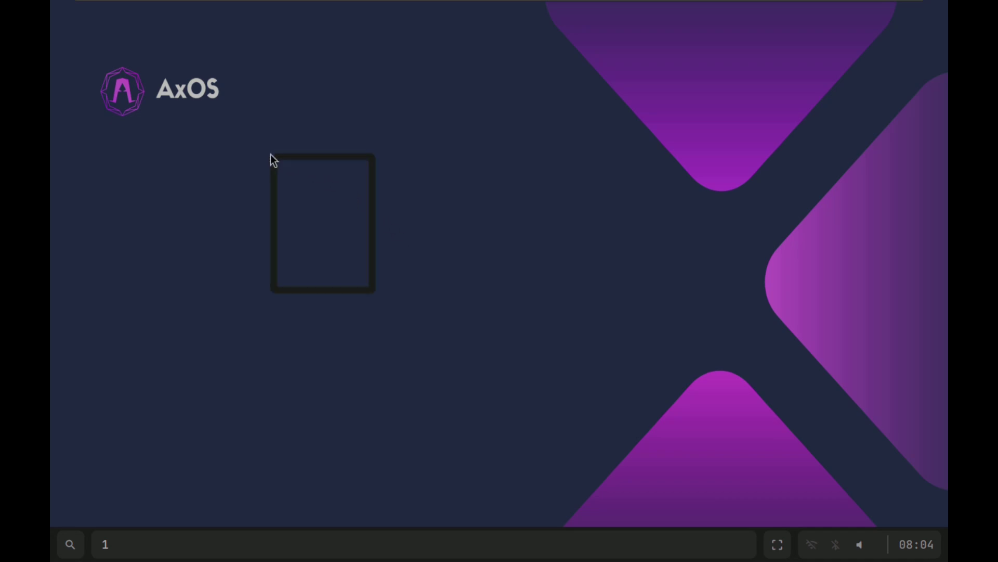
pyautogui.click(322, 255)
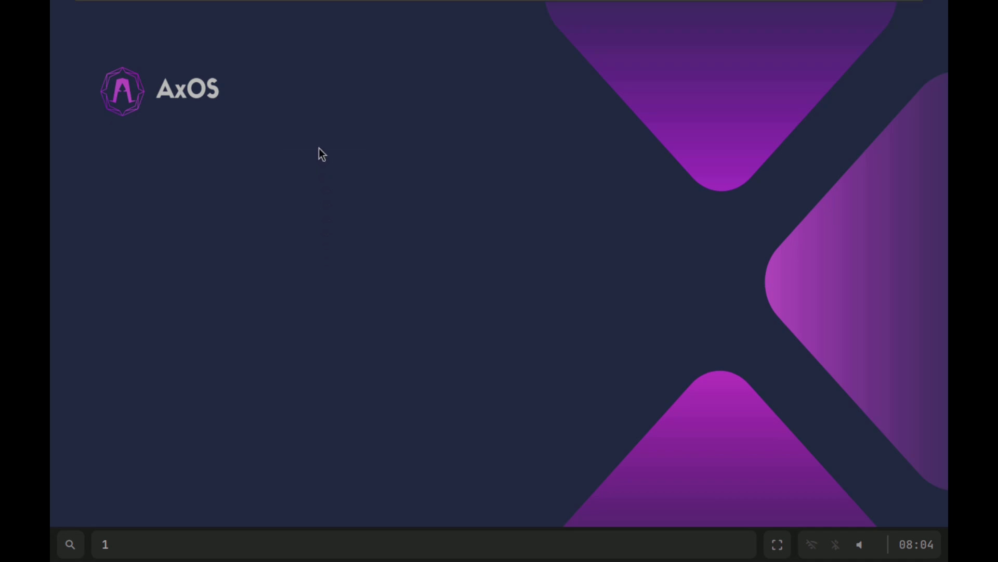
pyautogui.rightClick(321, 149)
pyautogui.click(355, 228)
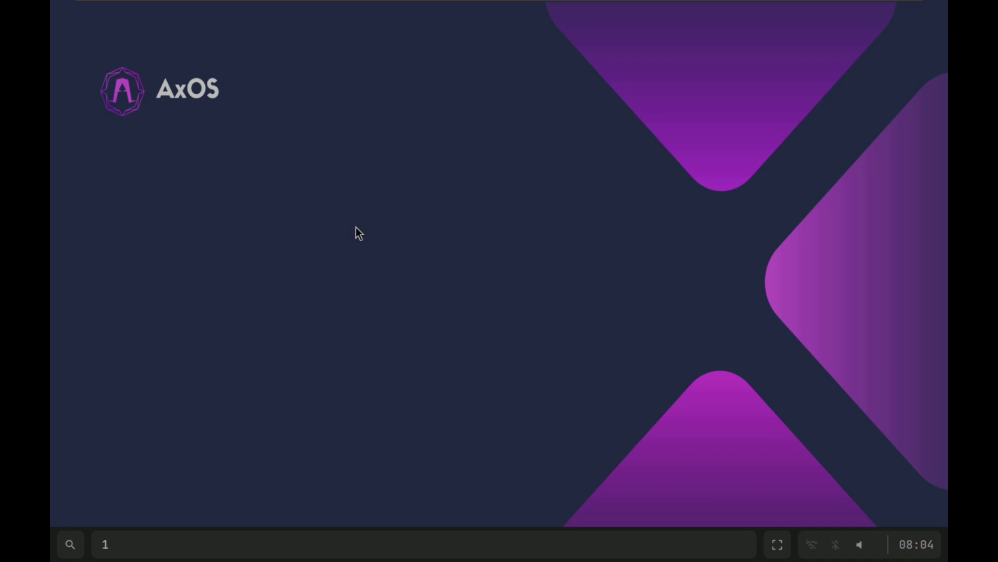
pyautogui.rightClick(282, 139)
pyautogui.moveTo(314, 151)
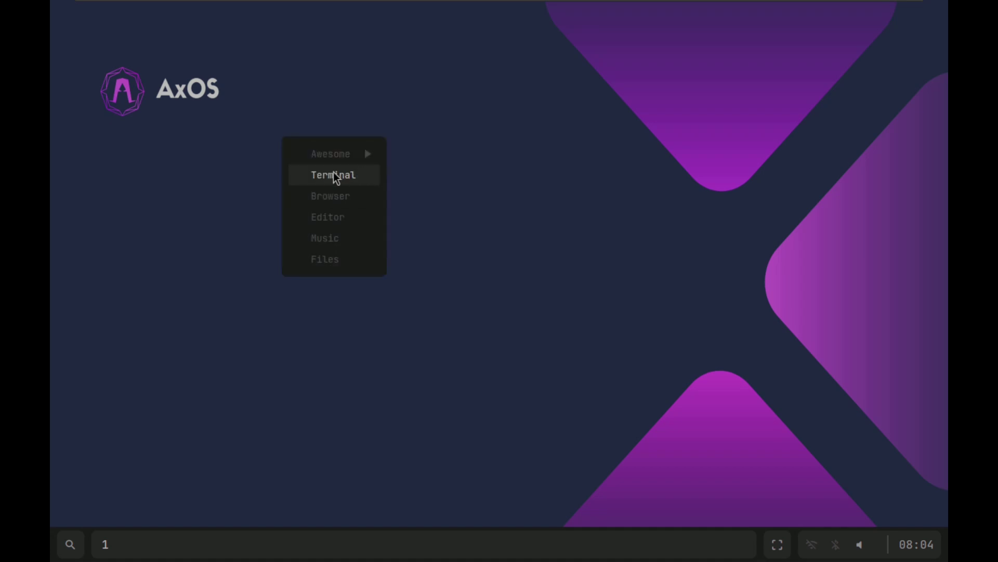
pyautogui.click(585, 162)
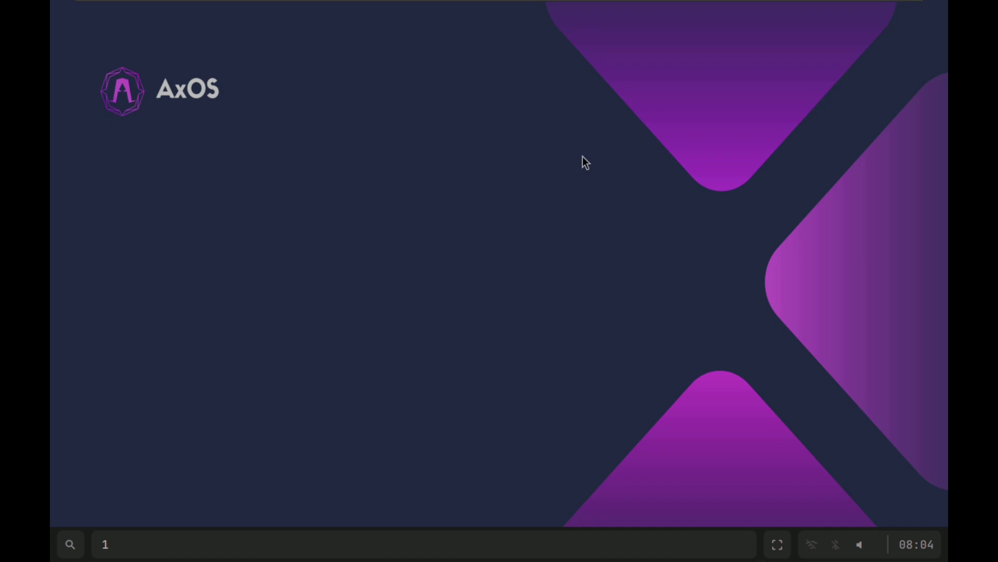
# Abort a screenshot capture, refresh Awesome from the desktop menu, then reopen its Awesome submenu to log out
pyautogui.click(778, 544)
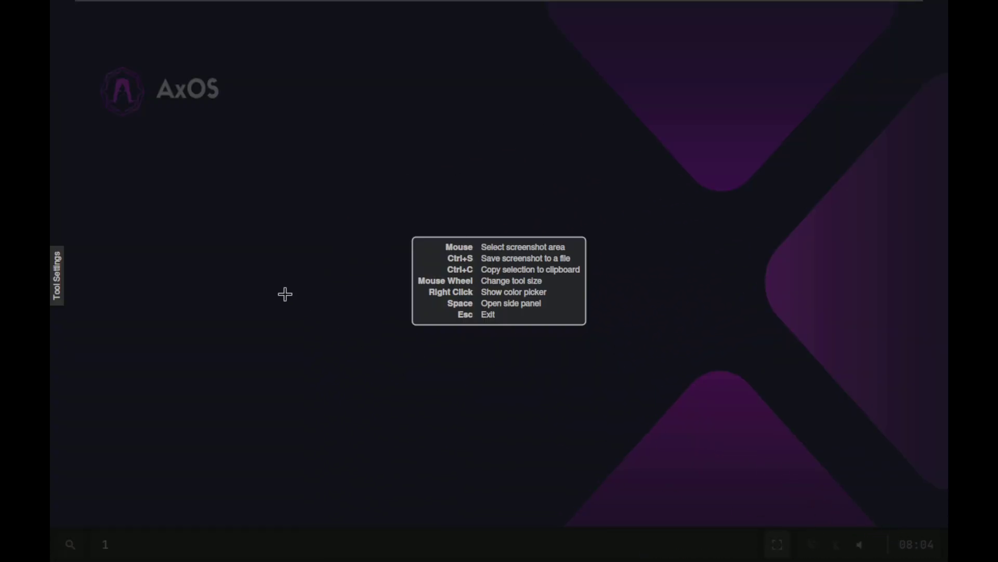
pyautogui.press('Escape')
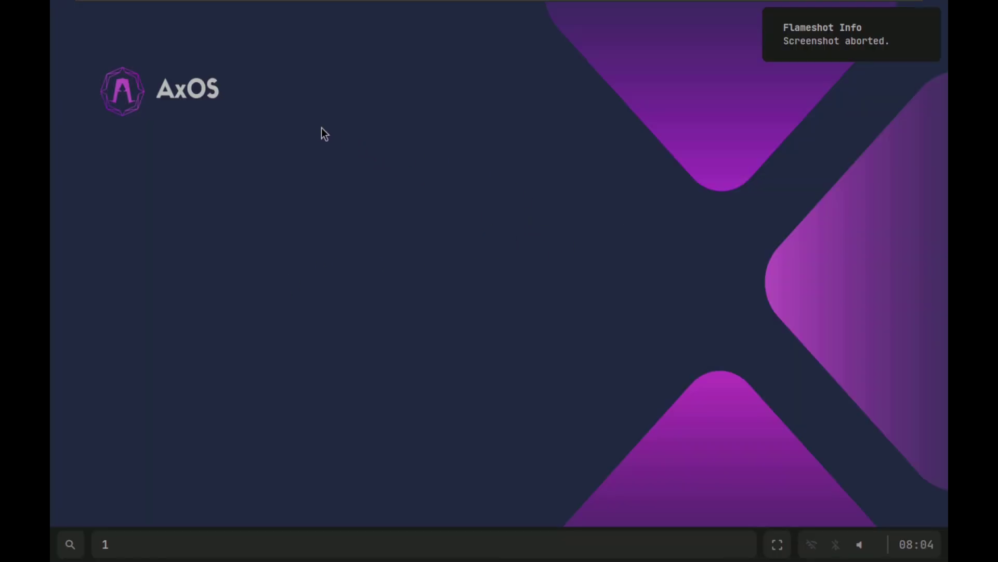
pyautogui.rightClick(293, 110)
pyautogui.moveTo(350, 126)
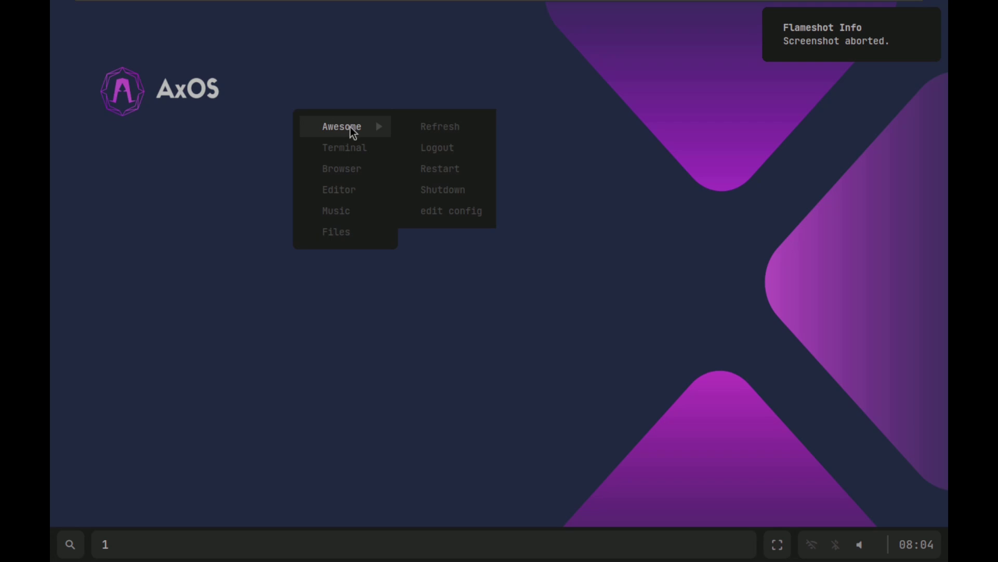
pyautogui.click(452, 127)
pyautogui.rightClick(286, 95)
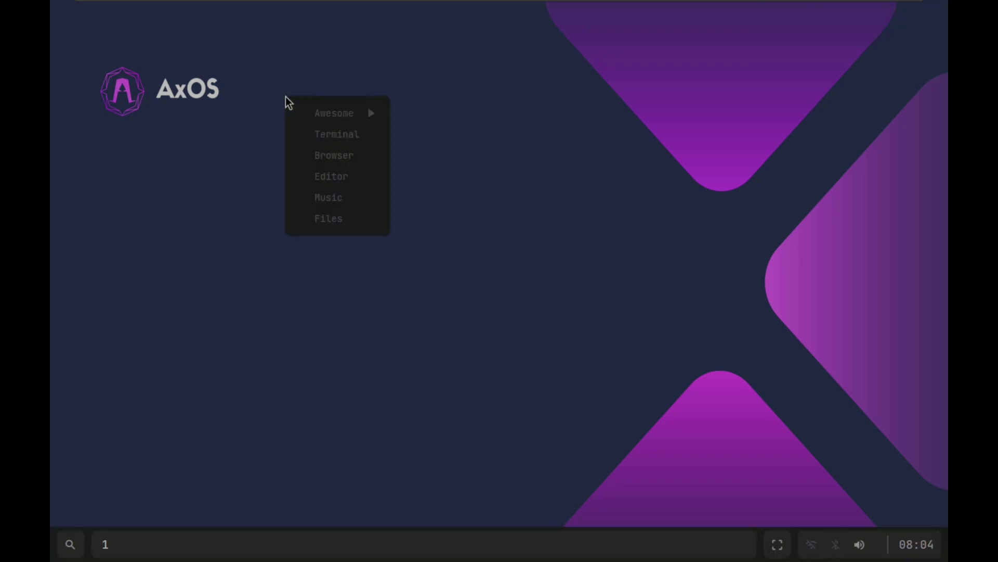
pyautogui.moveTo(343, 103)
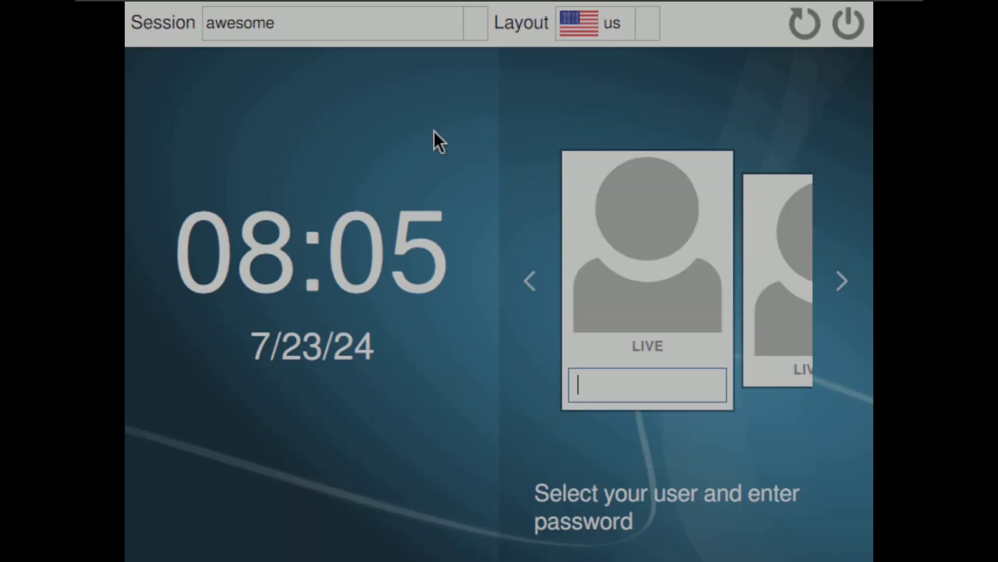
# Review the SDDM Session and Layout lists, keeping awesome and us selected
pyautogui.click(457, 27)
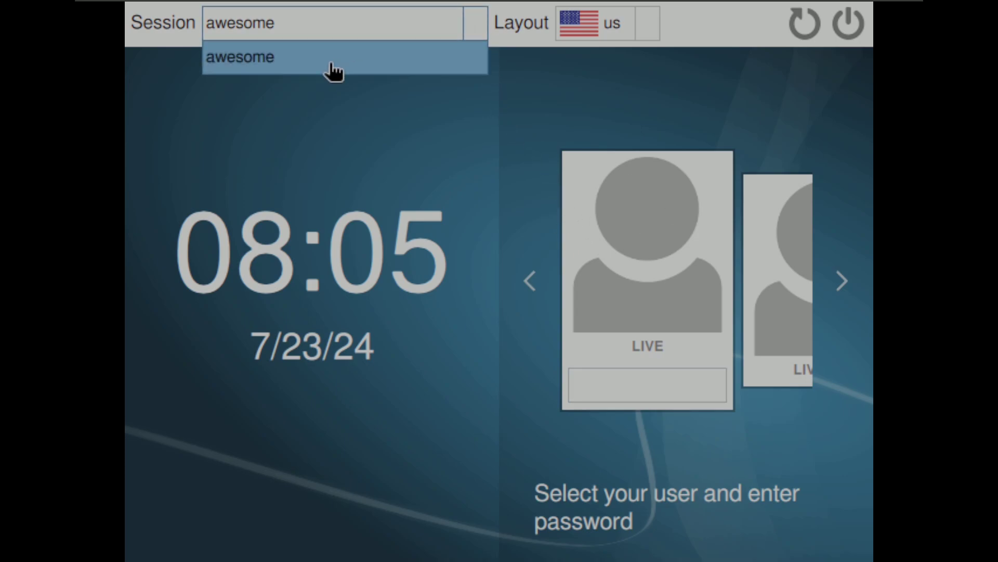
pyautogui.click(362, 153)
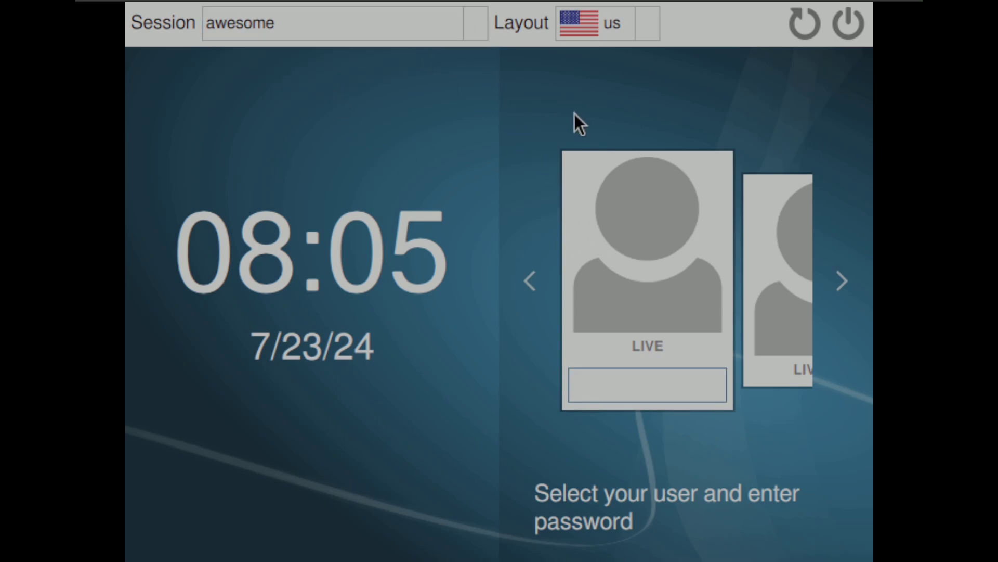
pyautogui.click(620, 30)
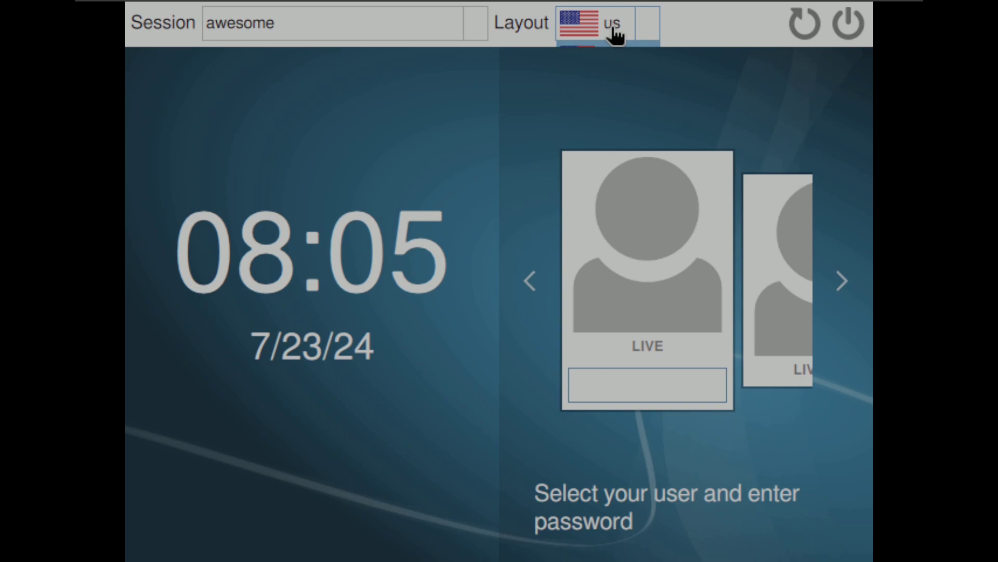
pyautogui.click(441, 171)
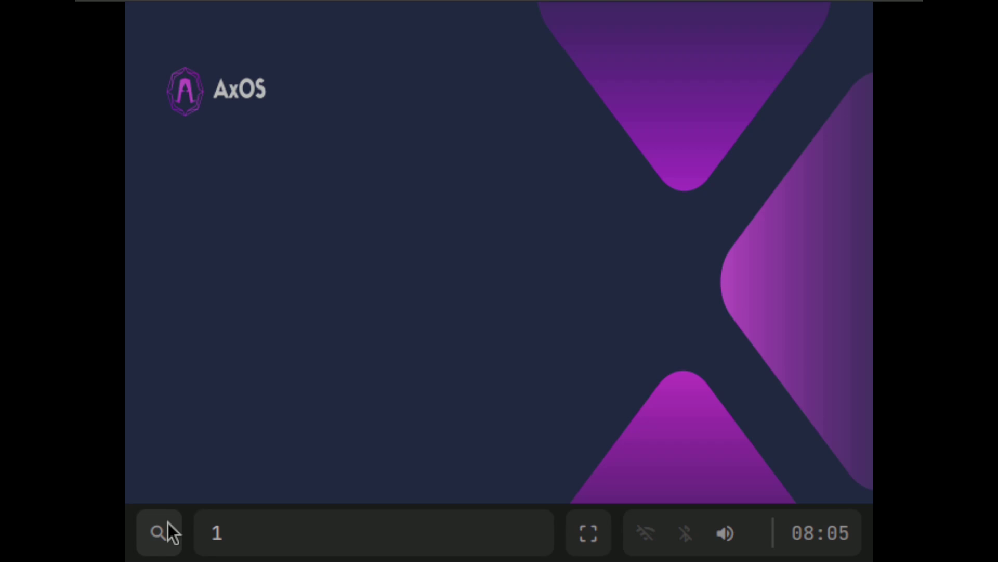
pyautogui.rightClick(407, 101)
pyautogui.moveTo(460, 140)
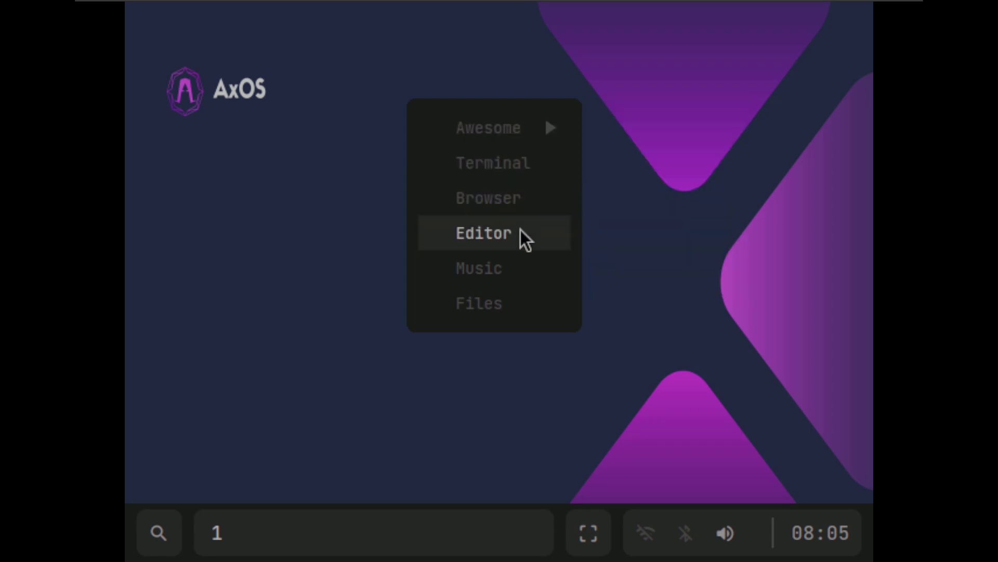
pyautogui.click(339, 219)
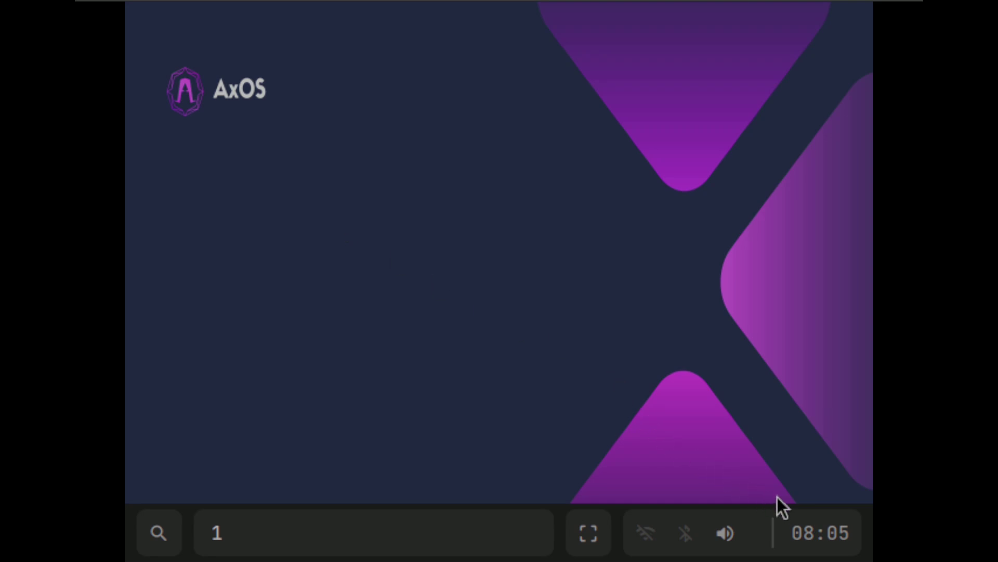
pyautogui.click(795, 512)
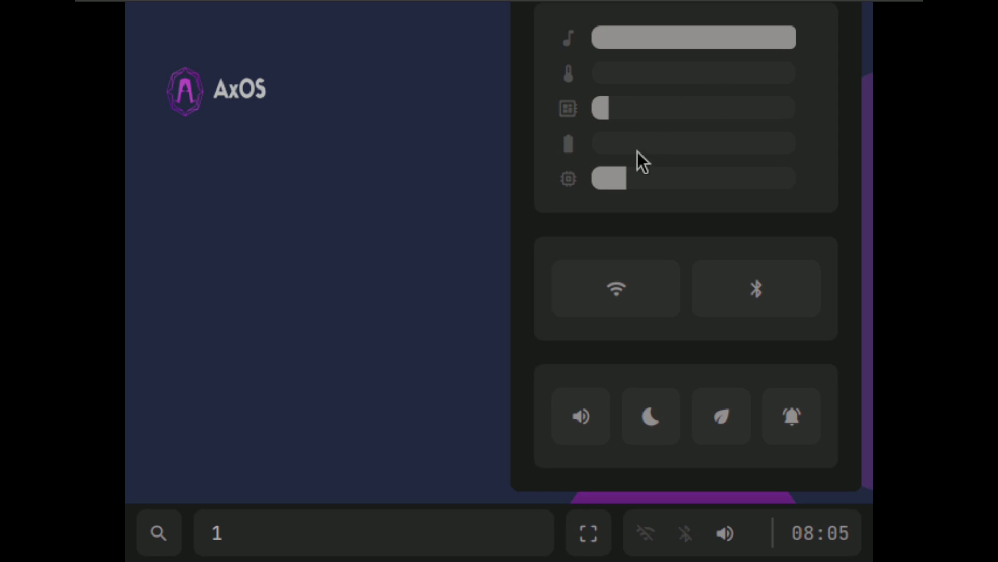
pyautogui.click(394, 225)
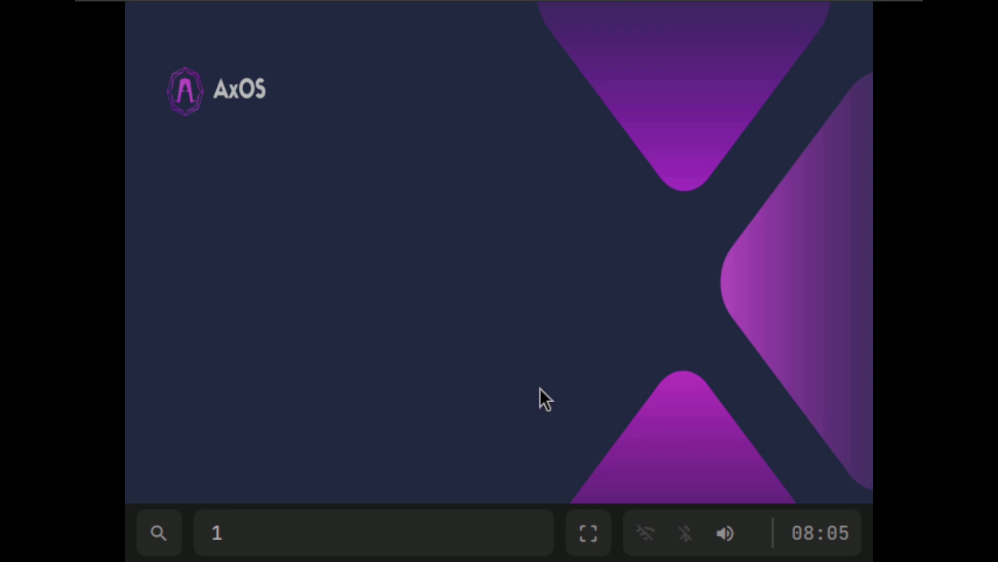
# Start and cancel a Flameshot screenshot, then open and close the quick-settings panel
pyautogui.click(589, 534)
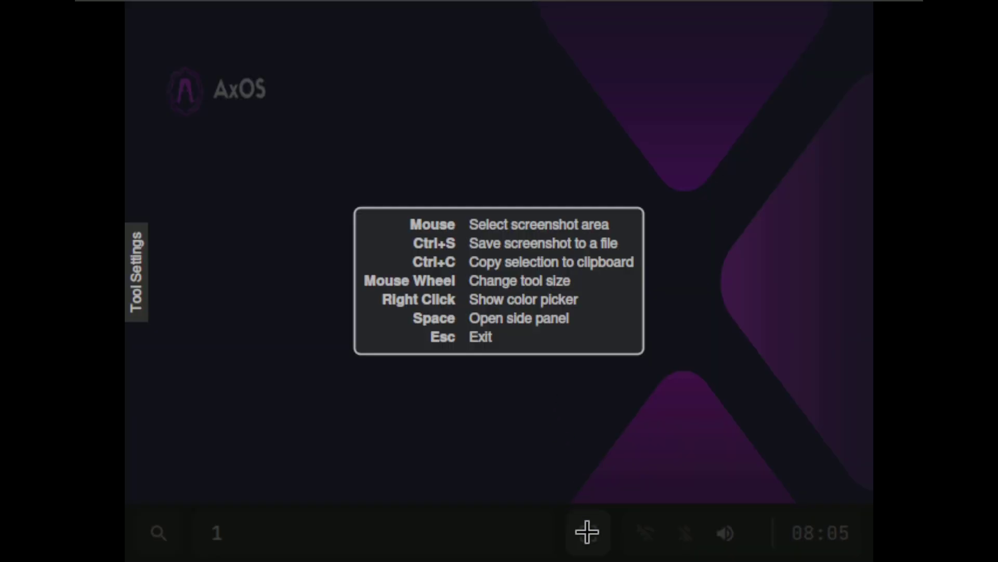
pyautogui.press('Escape')
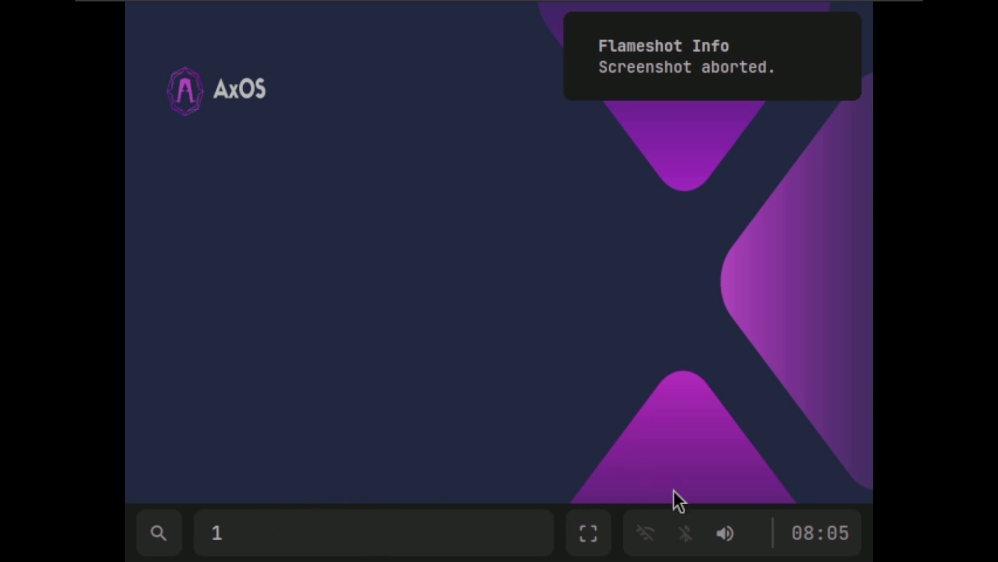
pyautogui.click(795, 538)
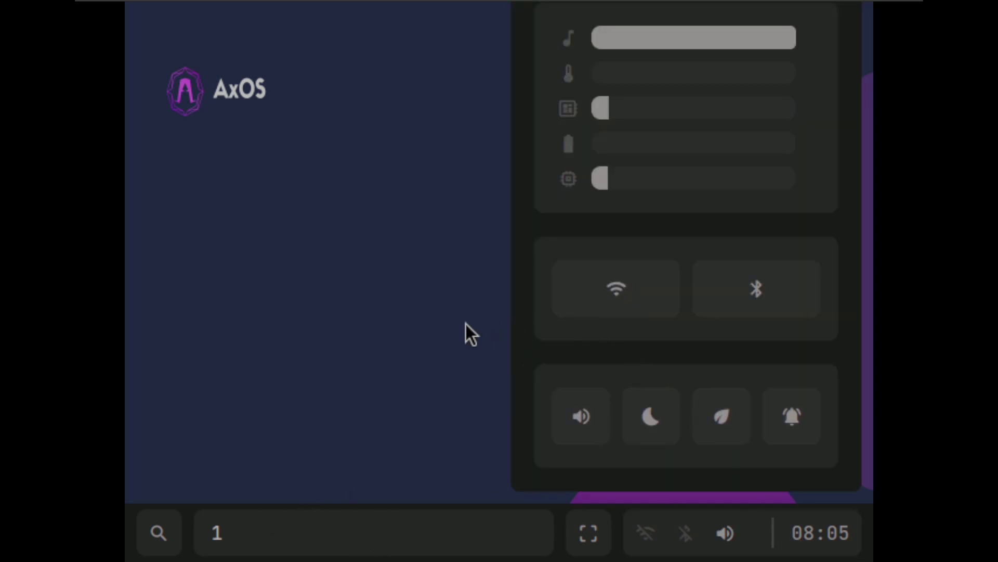
pyautogui.click(477, 155)
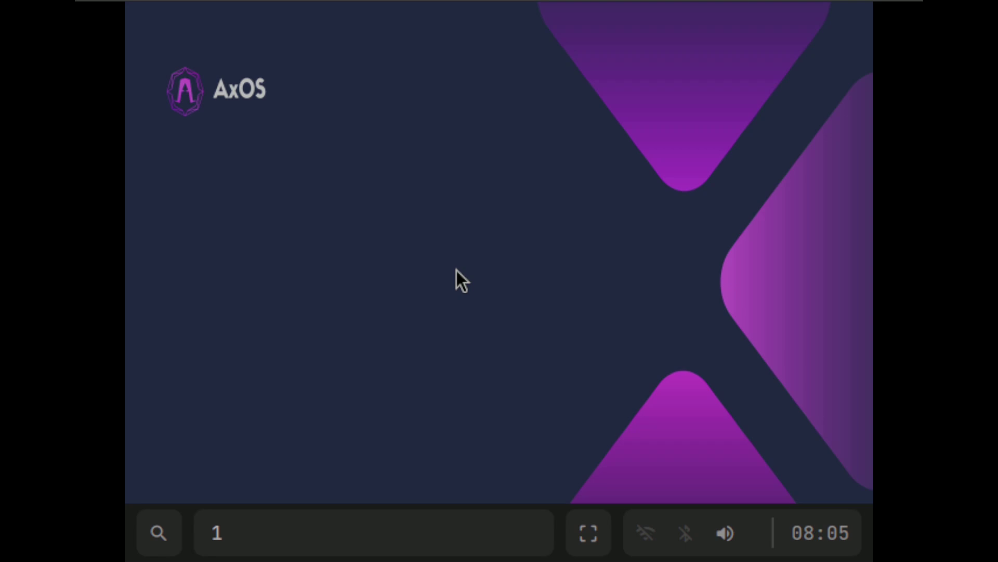
# Toggle the quick-settings panel twice more, then show the desktop menu's Awesome session options
pyautogui.click(734, 521)
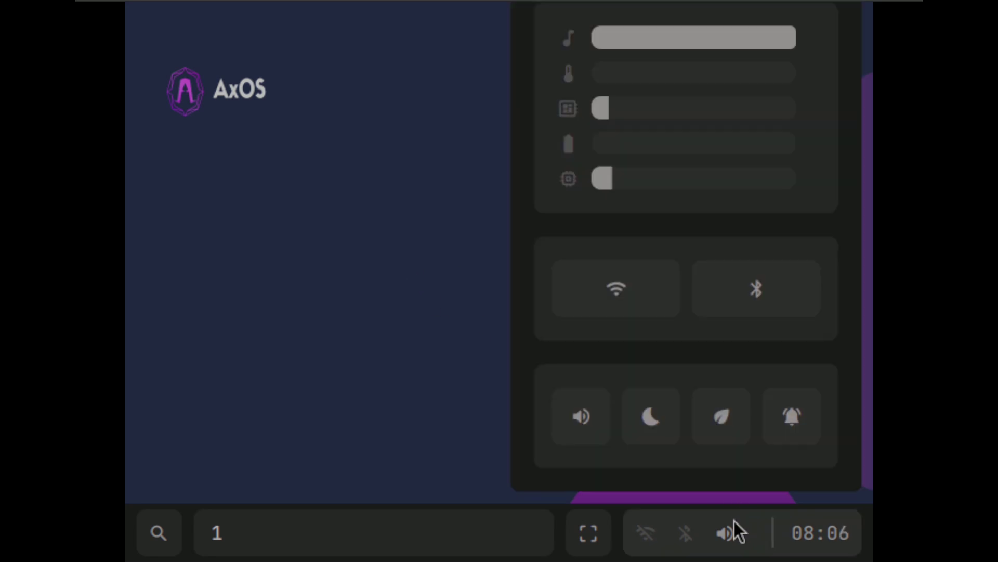
pyautogui.click(803, 520)
pyautogui.click(810, 529)
pyautogui.click(810, 528)
pyautogui.rightClick(367, 216)
pyautogui.moveTo(461, 241)
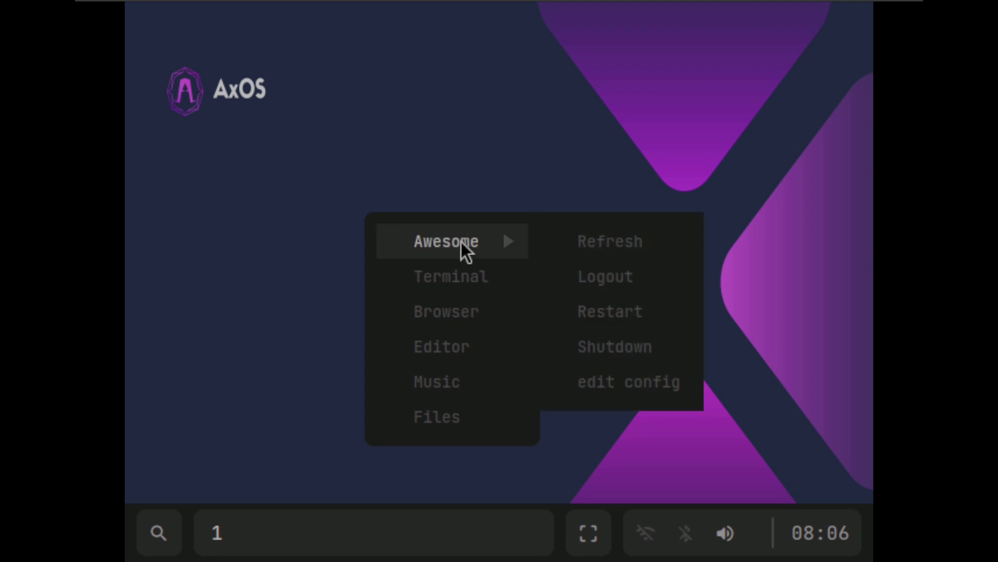
pyautogui.click(594, 347)
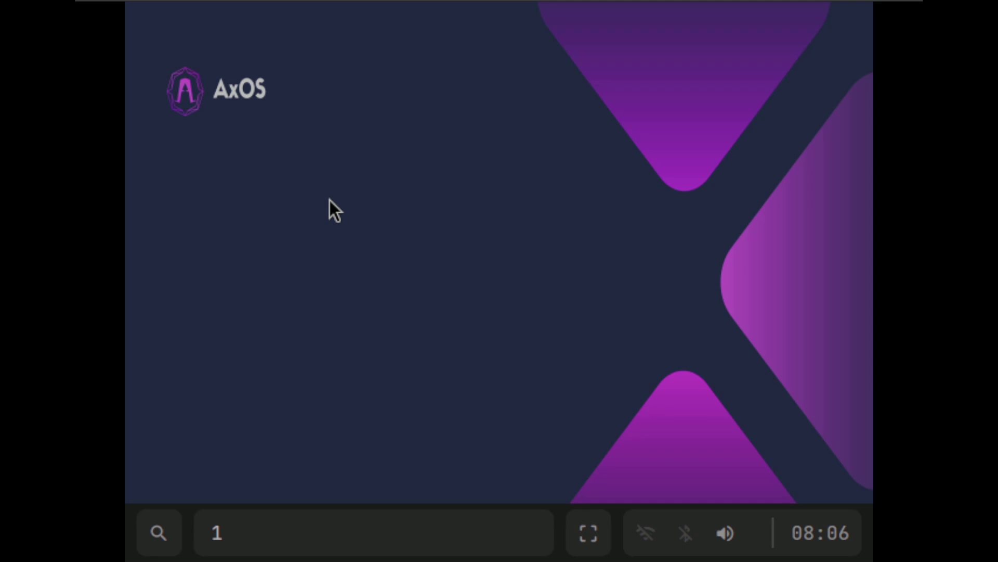
pyautogui.rightClick(384, 88)
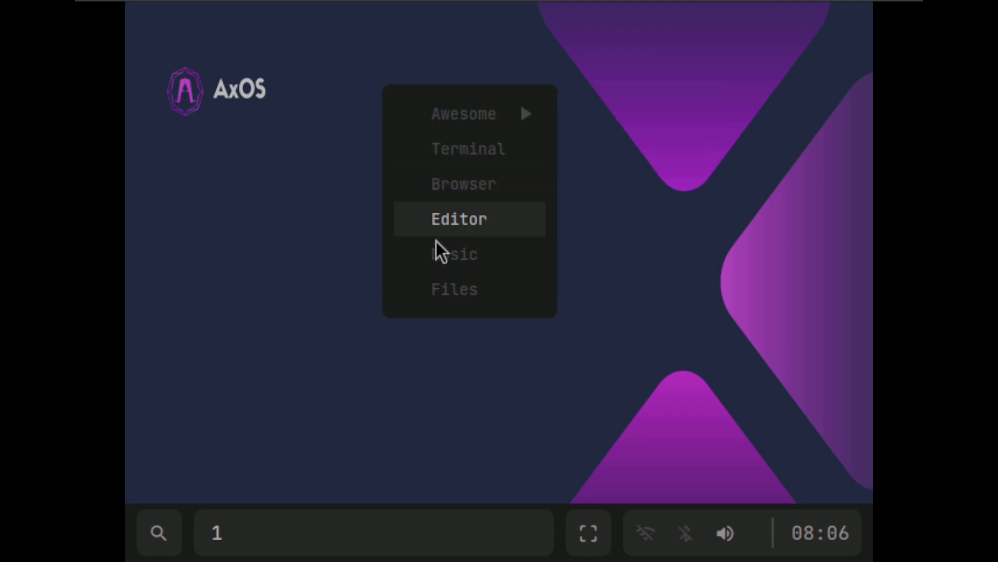
pyautogui.moveTo(445, 124)
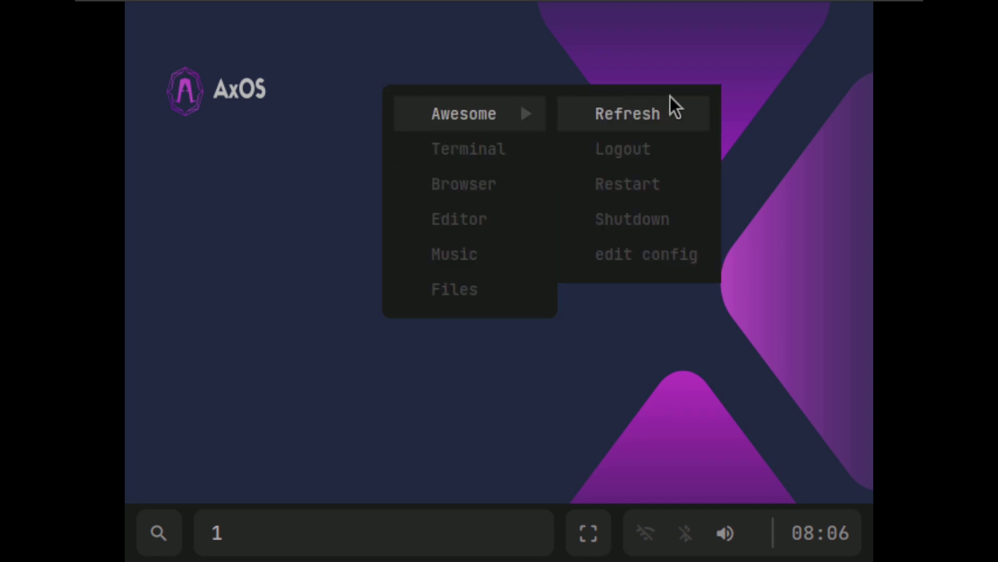